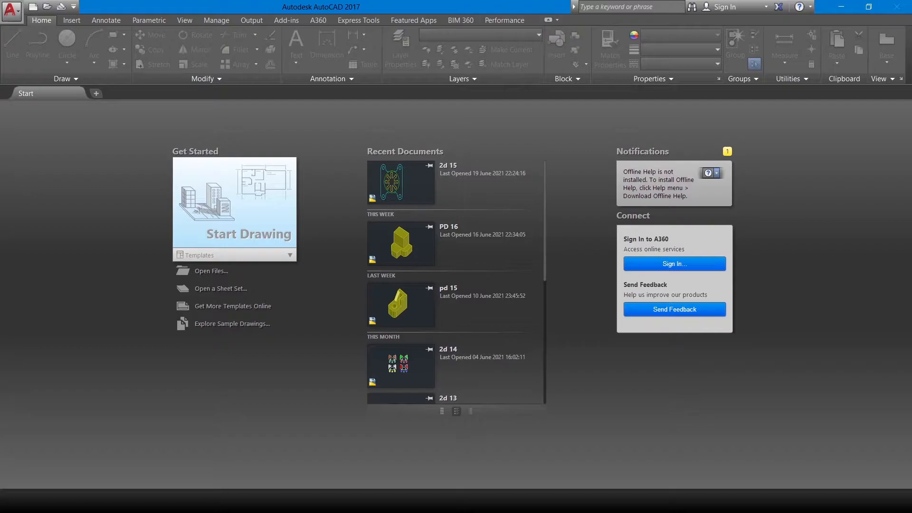
Start a new drawing and change the insertion scale units in the drawing units settings
{"action": "left_click", "coordinate": [234, 204]}
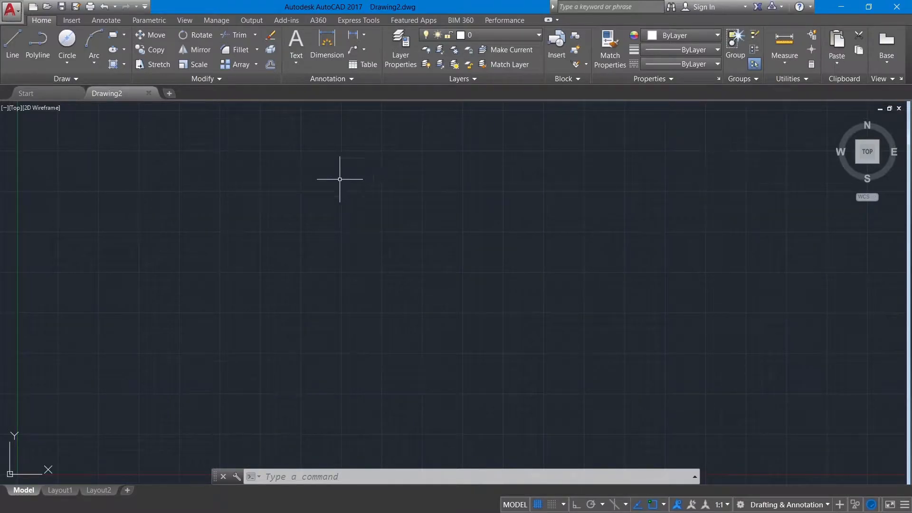
{"action": "type", "text": "units"}
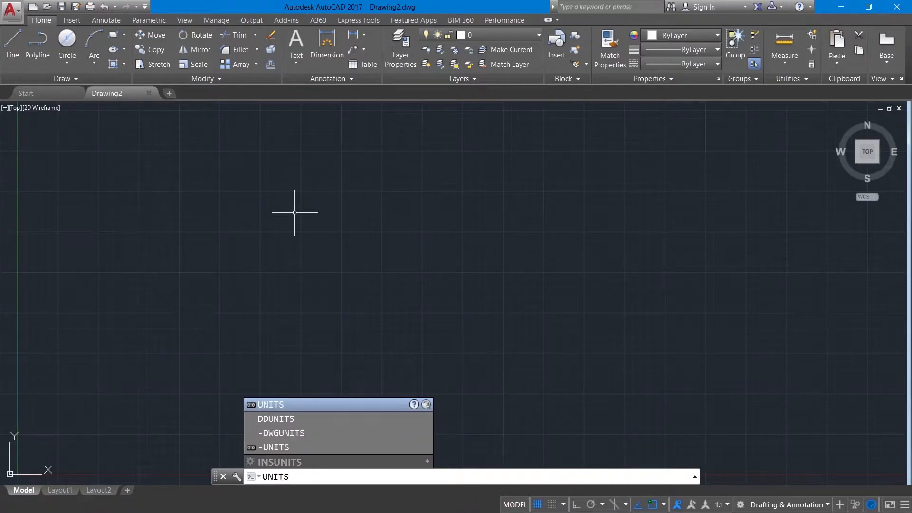
{"action": "key", "text": "Return"}
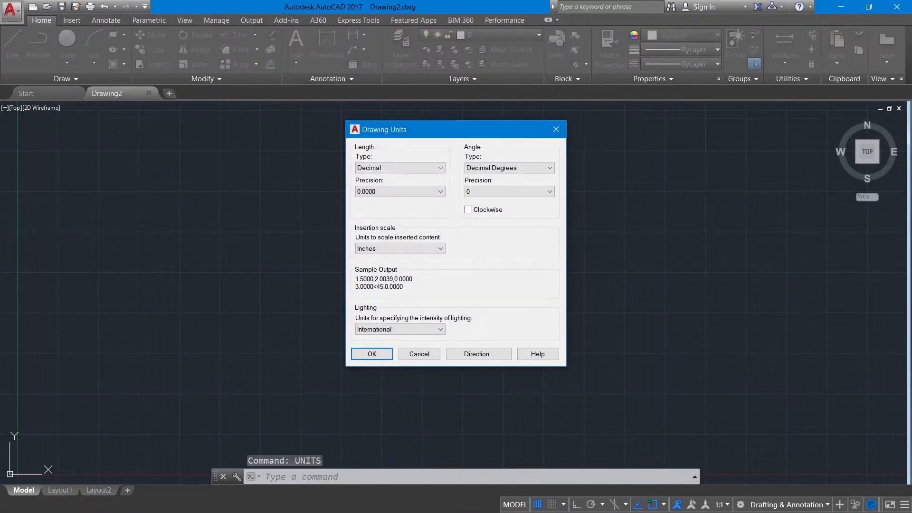
{"action": "left_click", "coordinate": [401, 249]}
{"action": "left_click", "coordinate": [389, 297]}
{"action": "left_click", "coordinate": [372, 354]}
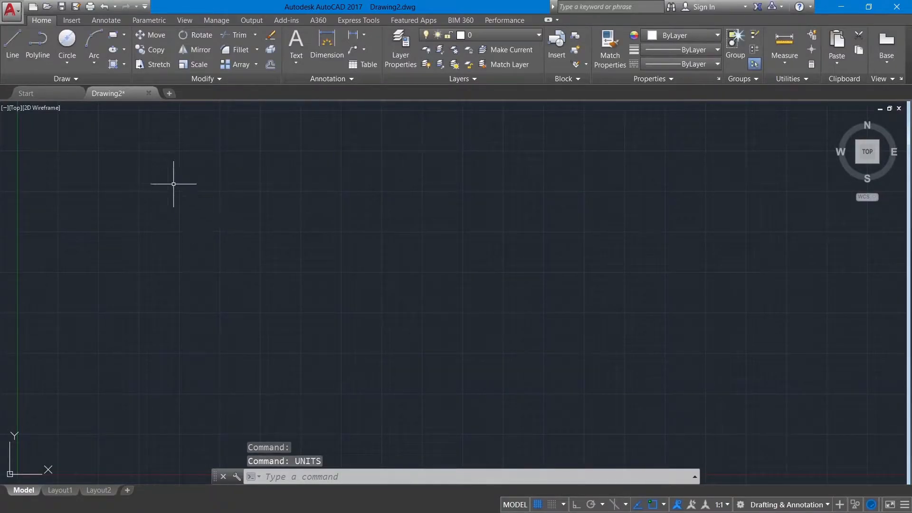
Draw a circle of diameter 32 in the empty space above and to the right of the origin
{"action": "scroll", "coordinate": [495, 274], "scroll_direction": "down", "scroll_amount": 3}
{"action": "middle_click_drag", "start_coordinate": [472, 240], "coordinate": [269, 326]}
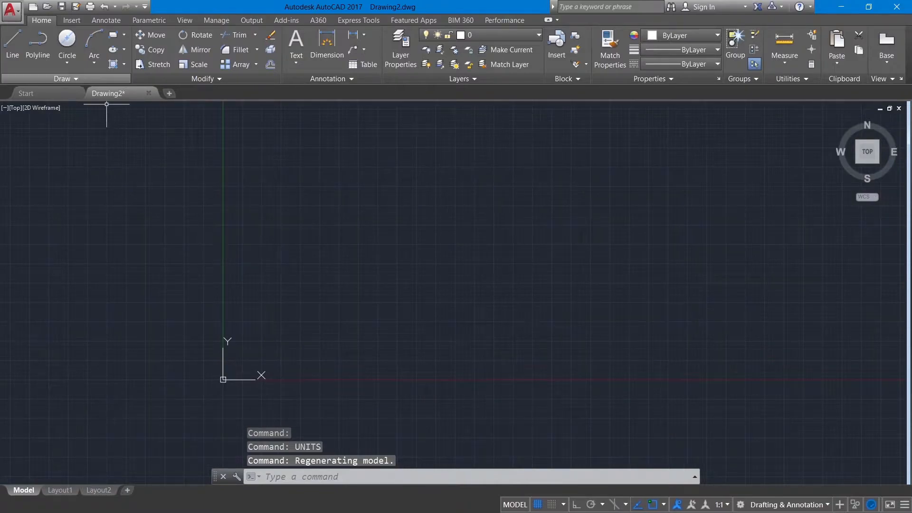
{"action": "left_click", "coordinate": [67, 62]}
{"action": "left_click", "coordinate": [85, 82]}
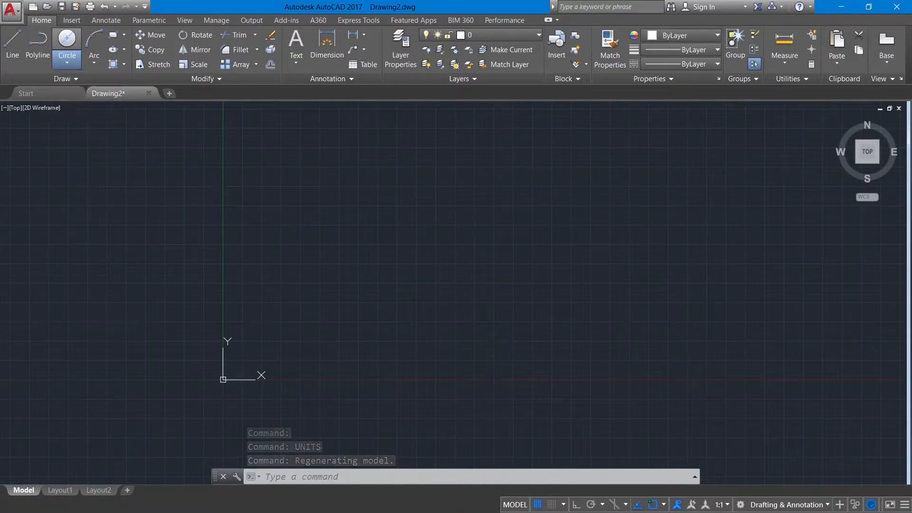
{"action": "left_click", "coordinate": [459, 235]}
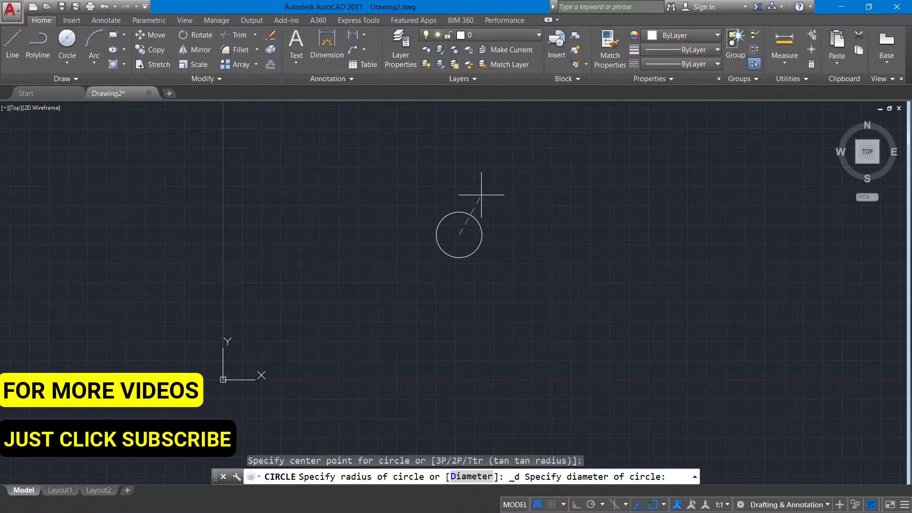
{"action": "type", "text": "32"}
{"action": "key", "text": "Return"}
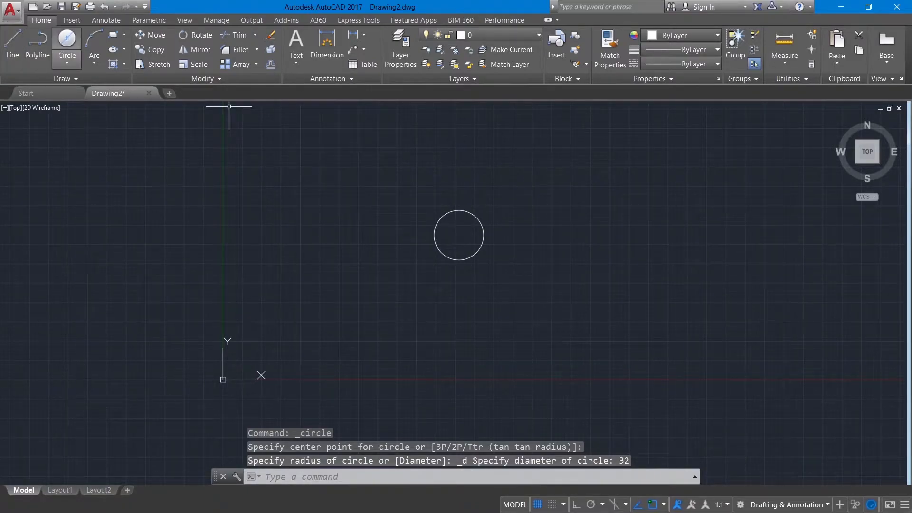
Draw a circle of diameter 62 concentric with the existing circle
{"action": "left_click", "coordinate": [67, 61]}
{"action": "left_click", "coordinate": [96, 106]}
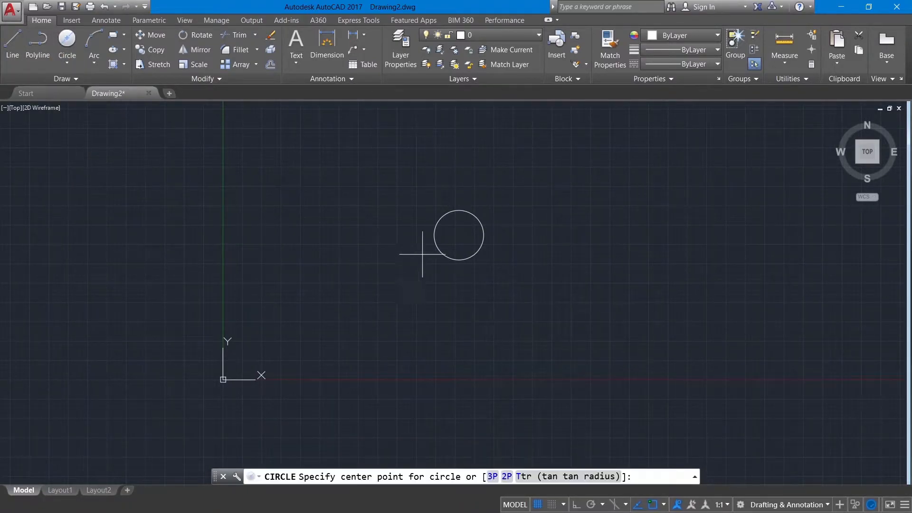
{"action": "left_click", "coordinate": [458, 235]}
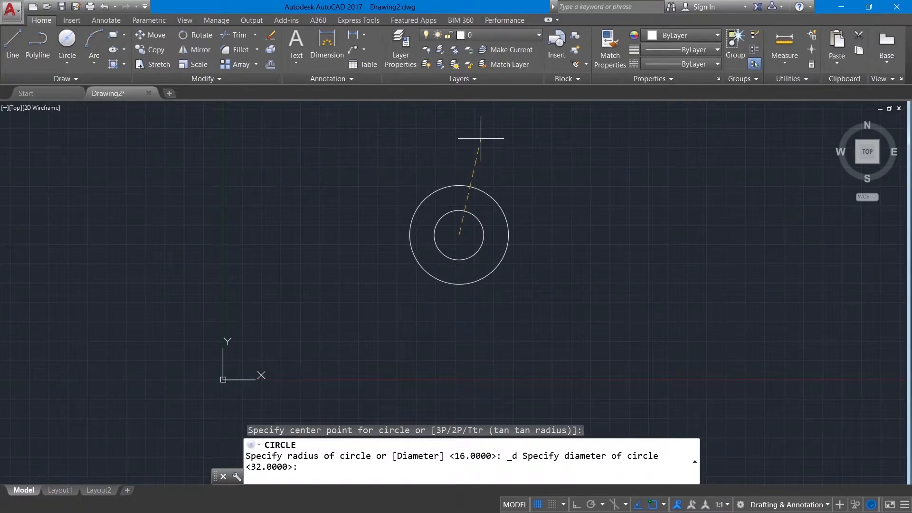
{"action": "key", "text": "Return"}
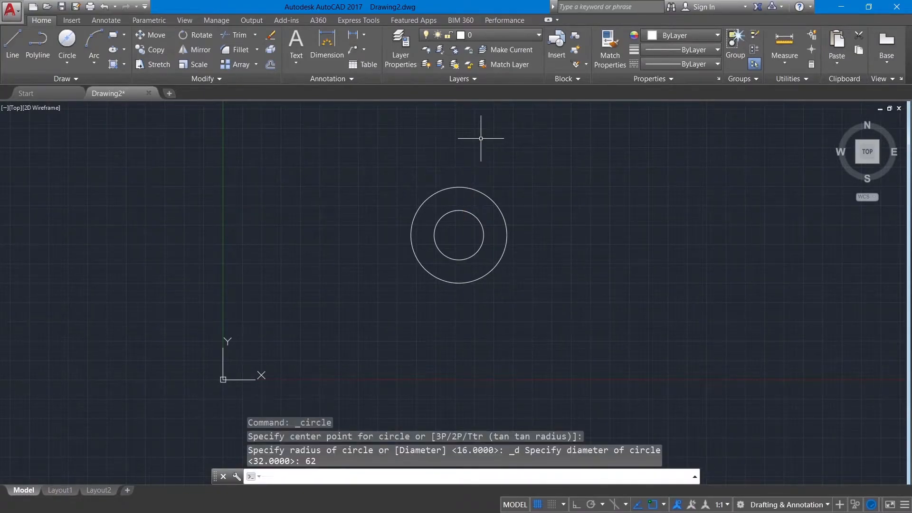
Draw a third concentric circle of diameter 85 around the other two
{"action": "key", "text": "Return"}
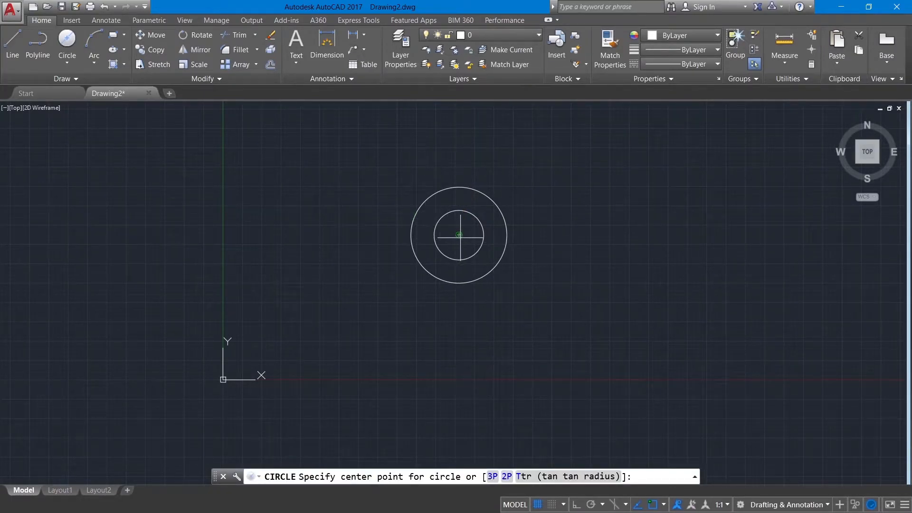
{"action": "left_click", "coordinate": [459, 235]}
{"action": "type", "text": "d"}
{"action": "key", "text": "Return"}
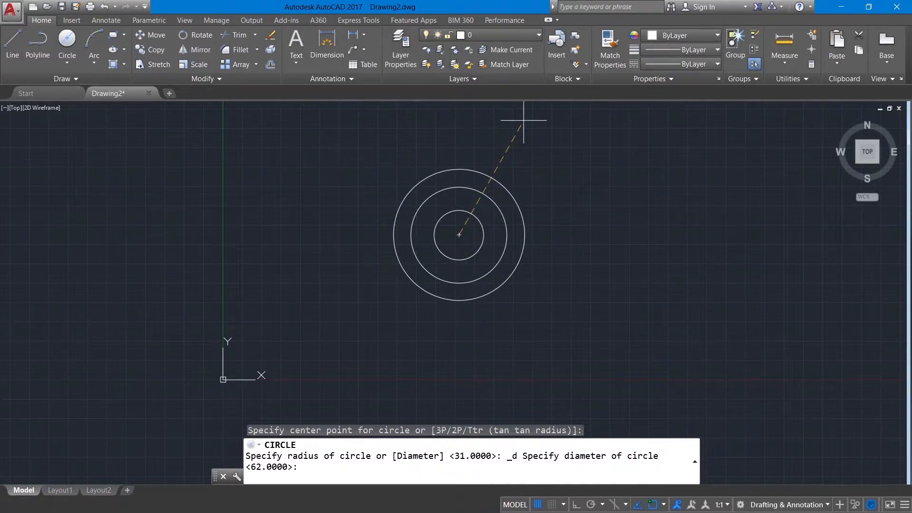
{"action": "key", "text": "Return"}
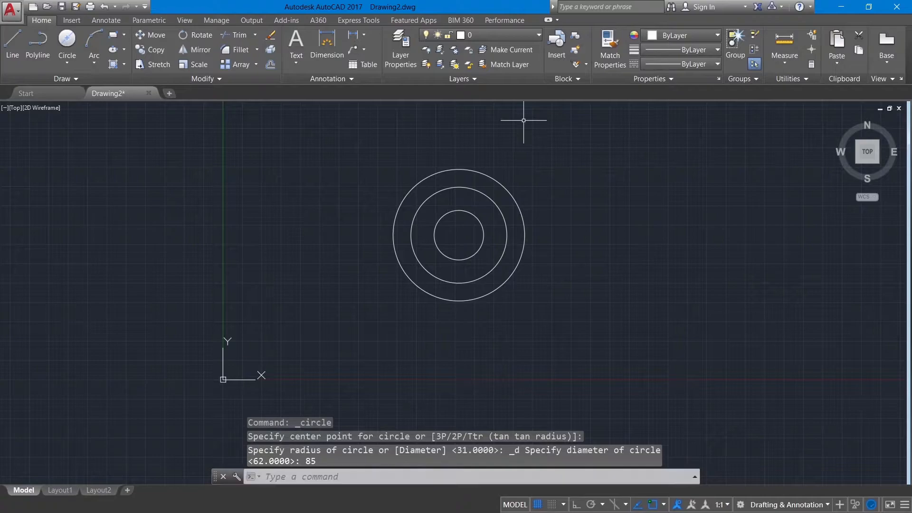
With Ortho on, draw a vertical line from the circles' common center up past the outer circle
{"action": "left_click", "coordinate": [13, 43]}
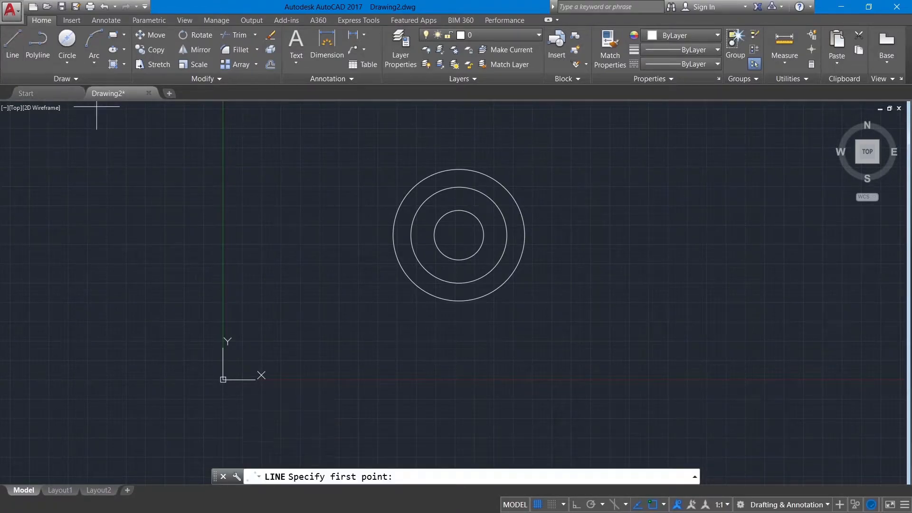
{"action": "key", "text": "F8"}
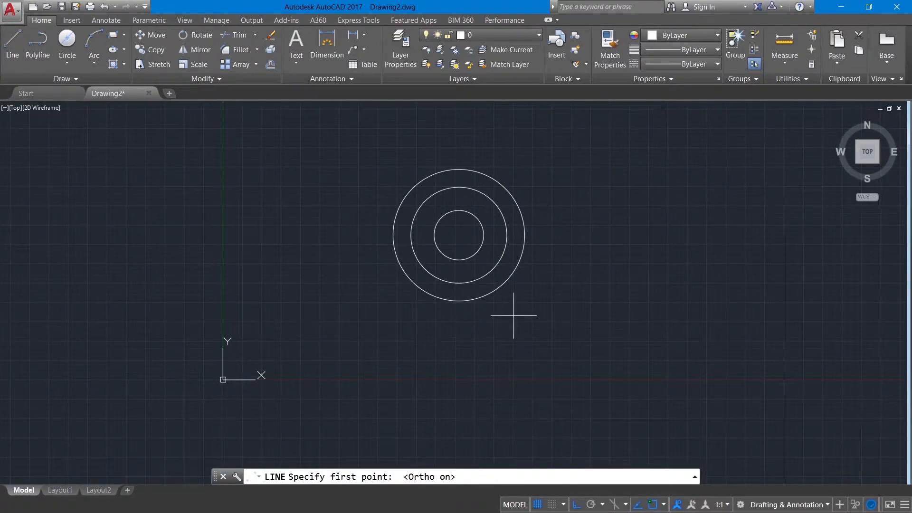
{"action": "left_click", "coordinate": [459, 235]}
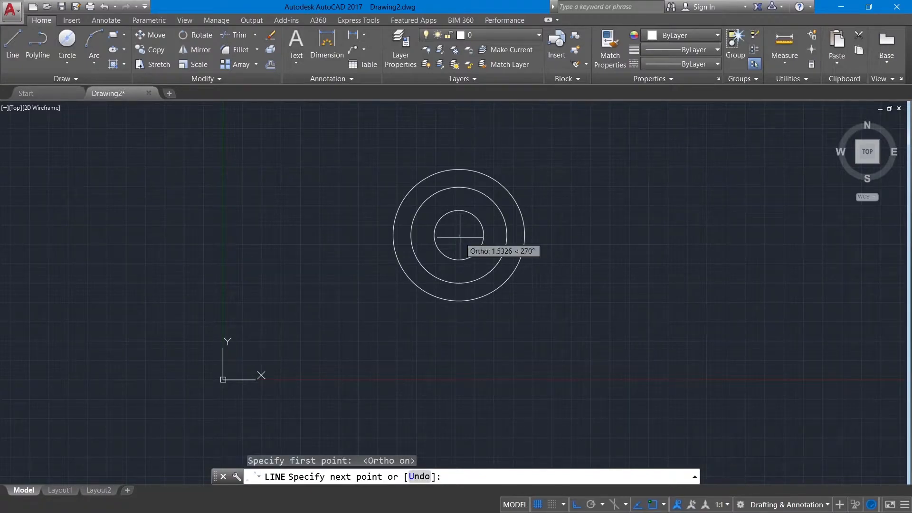
{"action": "left_click", "coordinate": [459, 147]}
{"action": "right_click", "coordinate": [459, 142]}
{"action": "left_click", "coordinate": [480, 151]}
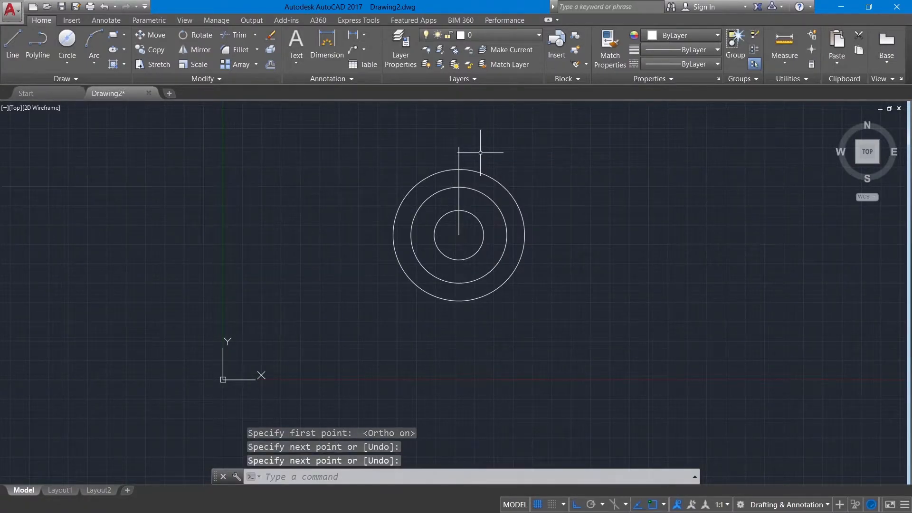
Offset the vertical center line by 4 to both its right and left sides
{"action": "type", "text": "off"}
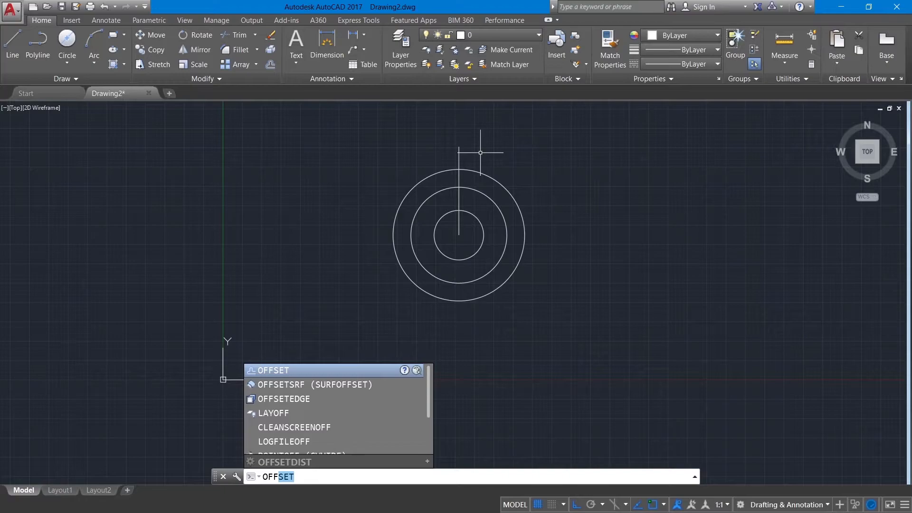
{"action": "key", "text": "Return"}
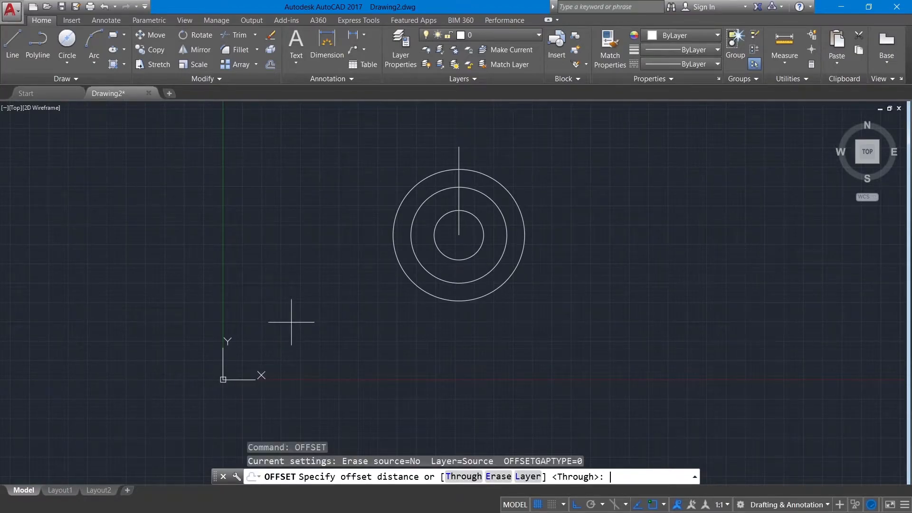
{"action": "type", "text": "4"}
{"action": "key", "text": "Return"}
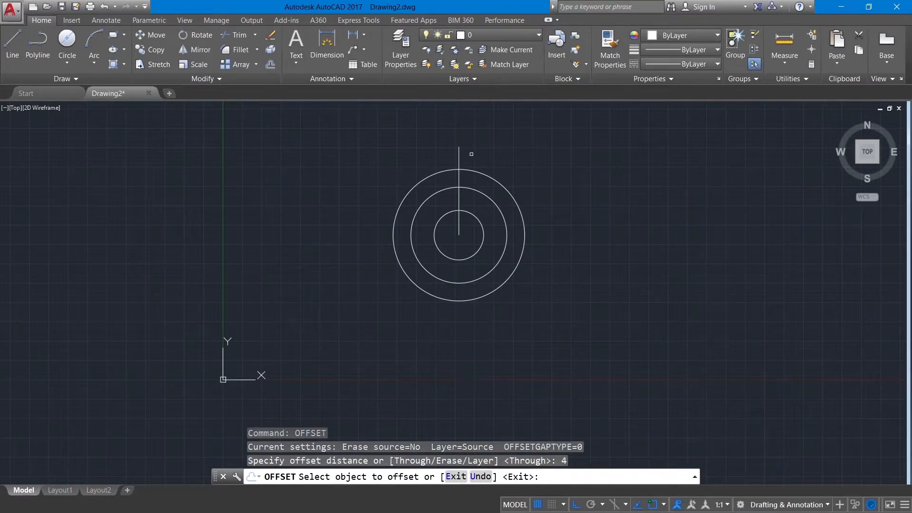
{"action": "left_click", "coordinate": [458, 153]}
{"action": "left_click", "coordinate": [470, 155]}
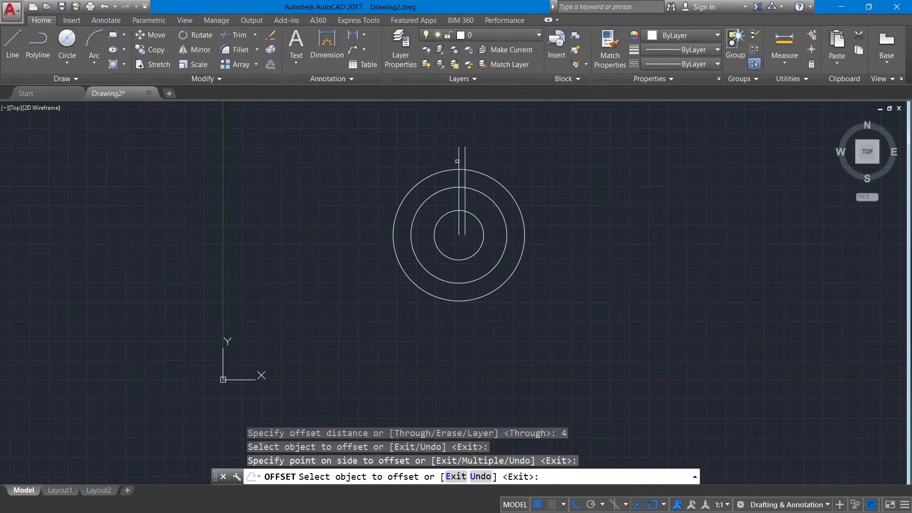
{"action": "left_click", "coordinate": [461, 161]}
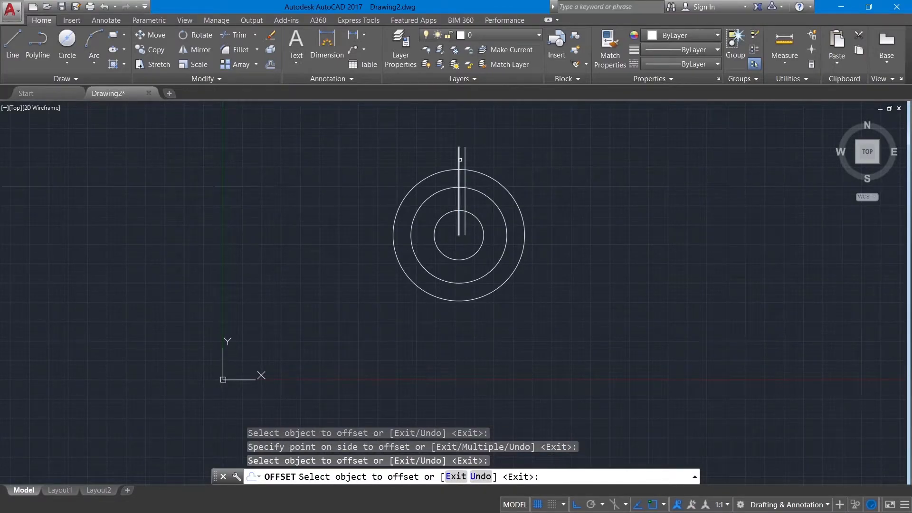
{"action": "left_click", "coordinate": [458, 159]}
{"action": "left_click", "coordinate": [437, 157]}
{"action": "right_click", "coordinate": [438, 153]}
{"action": "left_click", "coordinate": [464, 160]}
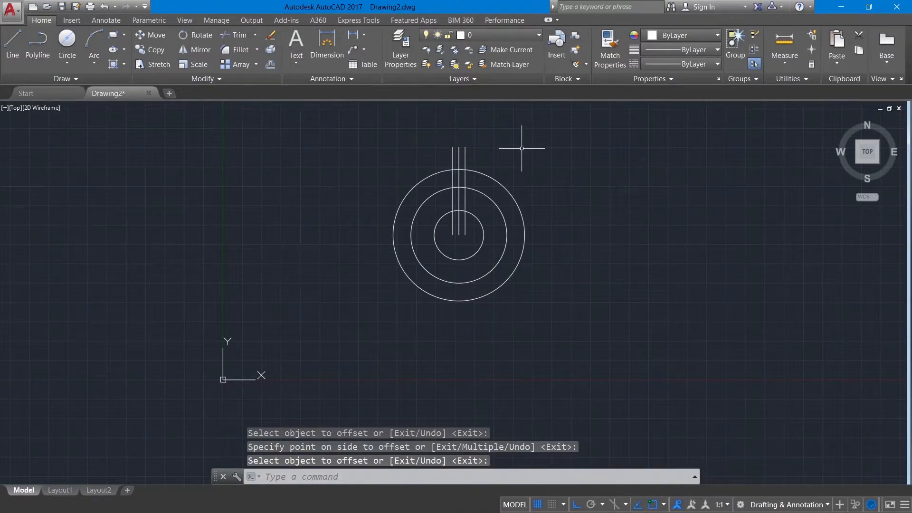
Trim off the ends of the three vertical lines that extend above the outer circle
{"action": "type", "text": "tr"}
{"action": "key", "text": "Return"}
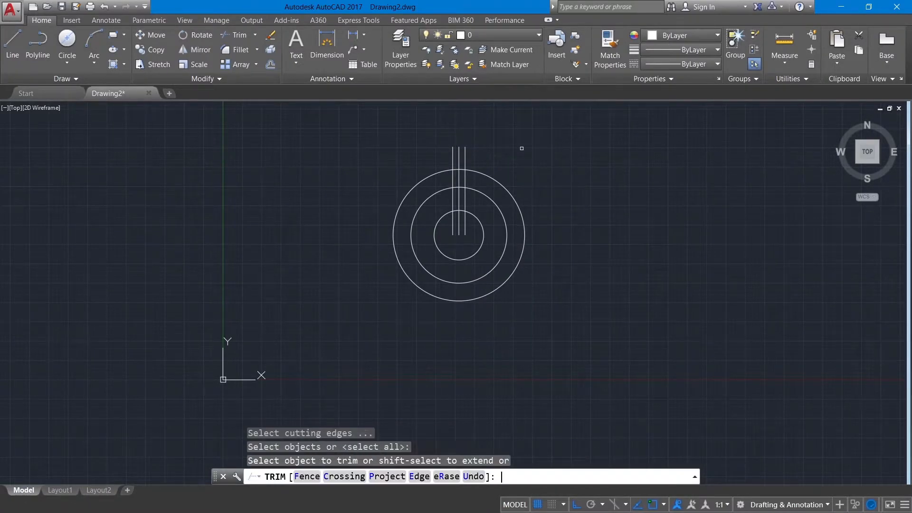
{"action": "left_click", "coordinate": [474, 154]}
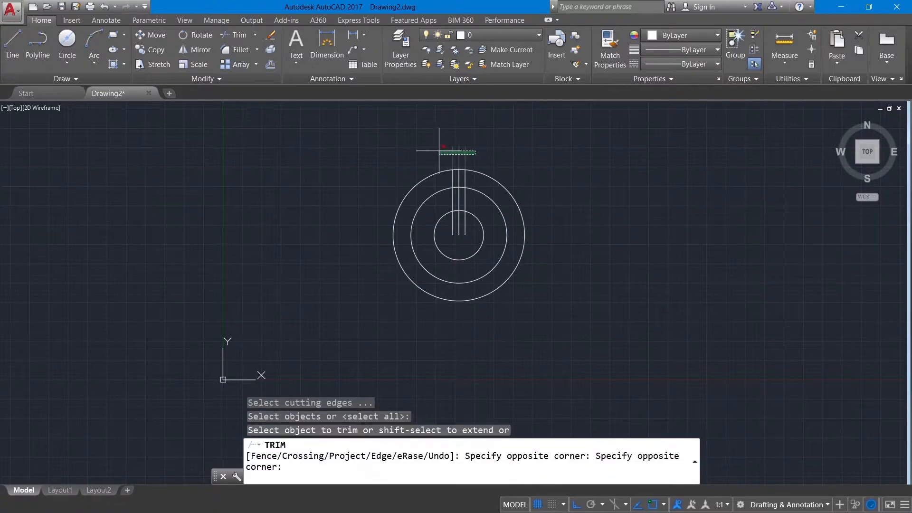
{"action": "right_click", "coordinate": [445, 156]}
{"action": "left_click", "coordinate": [472, 162]}
Trim the three vertical lines between the outer circle and the middle circle
{"action": "scroll", "coordinate": [477, 162], "scroll_direction": "up", "scroll_amount": 4}
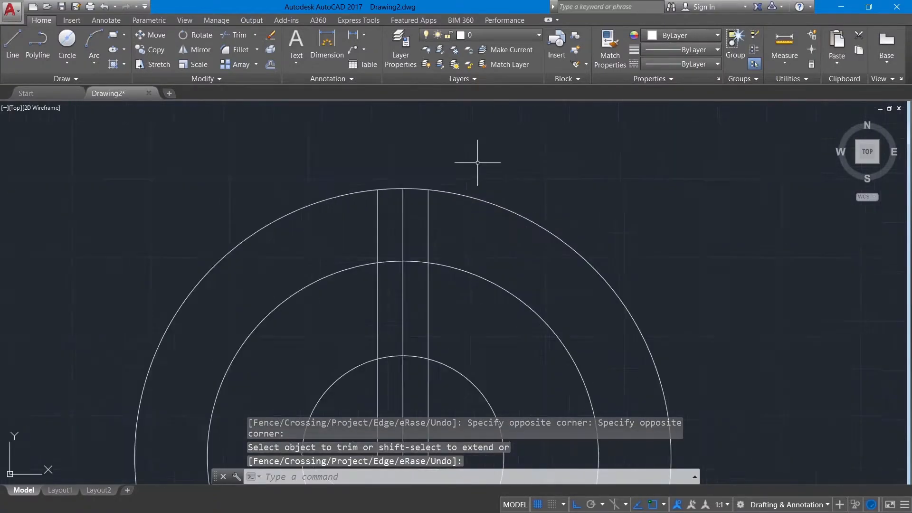
{"action": "key", "text": "Return"}
{"action": "key", "text": "Return"}
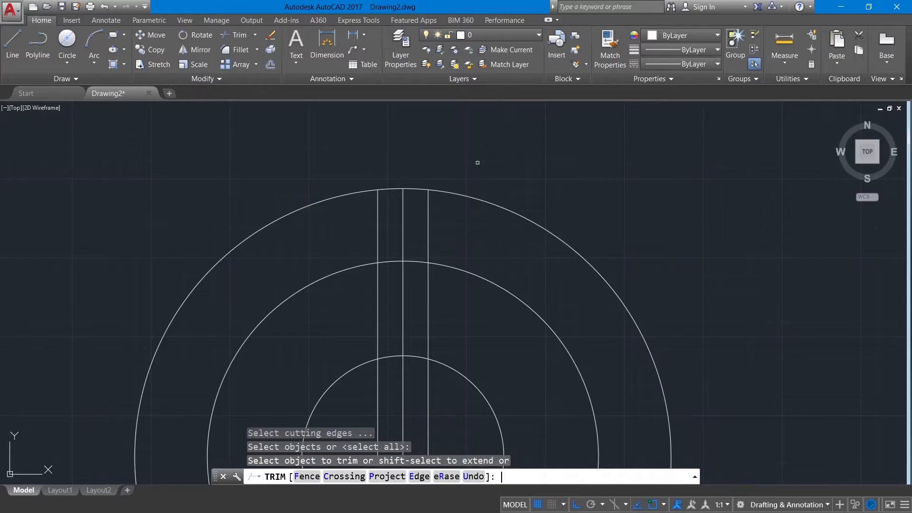
{"action": "left_click", "coordinate": [449, 224]}
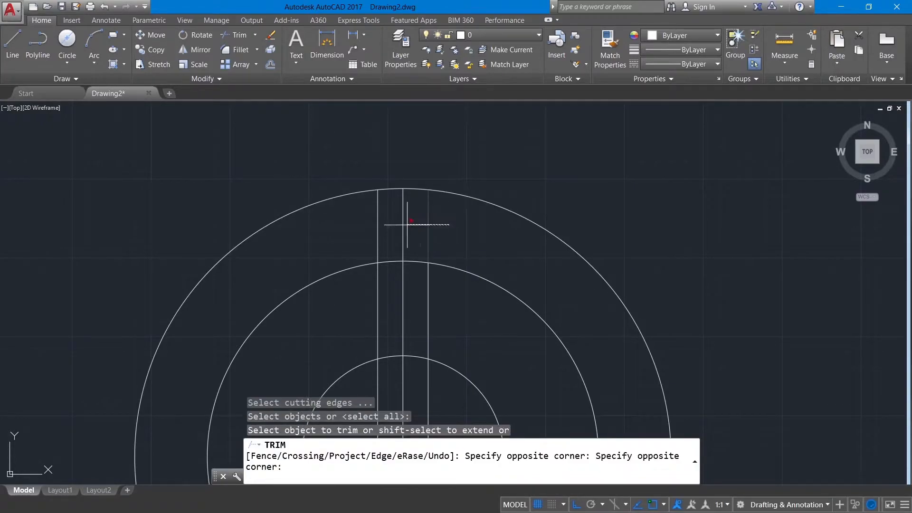
{"action": "left_click", "coordinate": [367, 226]}
{"action": "right_click", "coordinate": [367, 226]}
{"action": "left_click", "coordinate": [380, 230]}
{"action": "middle_click_drag", "start_coordinate": [404, 234], "coordinate": [396, 156]}
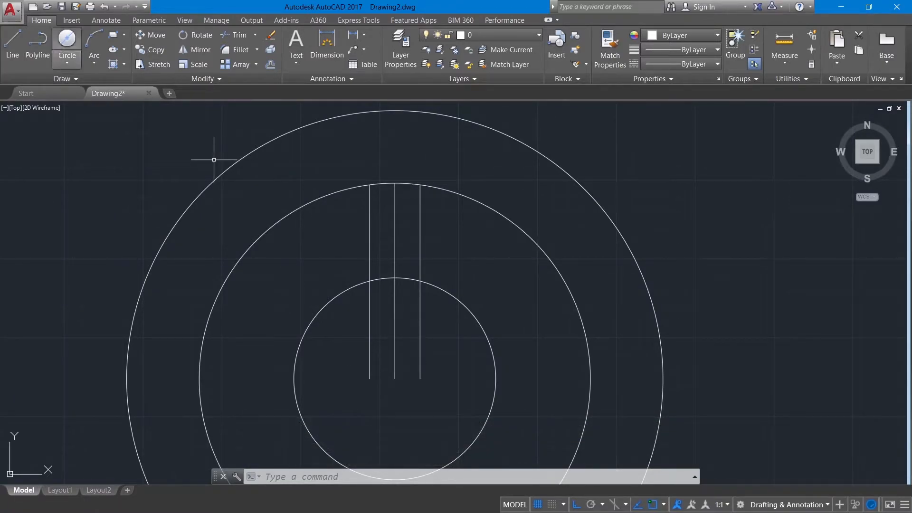
{"action": "left_click", "coordinate": [67, 62]}
{"action": "left_click", "coordinate": [83, 107]}
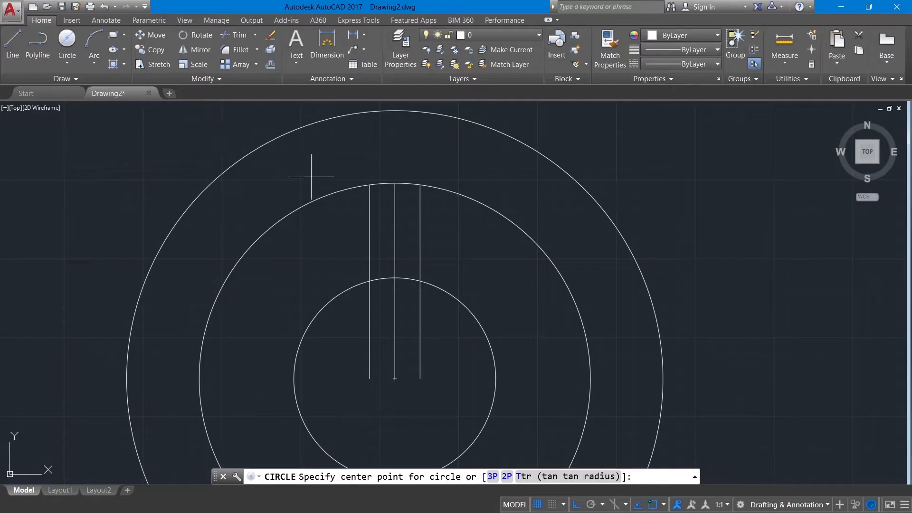
{"action": "left_click", "coordinate": [395, 182]}
{"action": "type", "text": "4"}
{"action": "key", "text": "Return"}
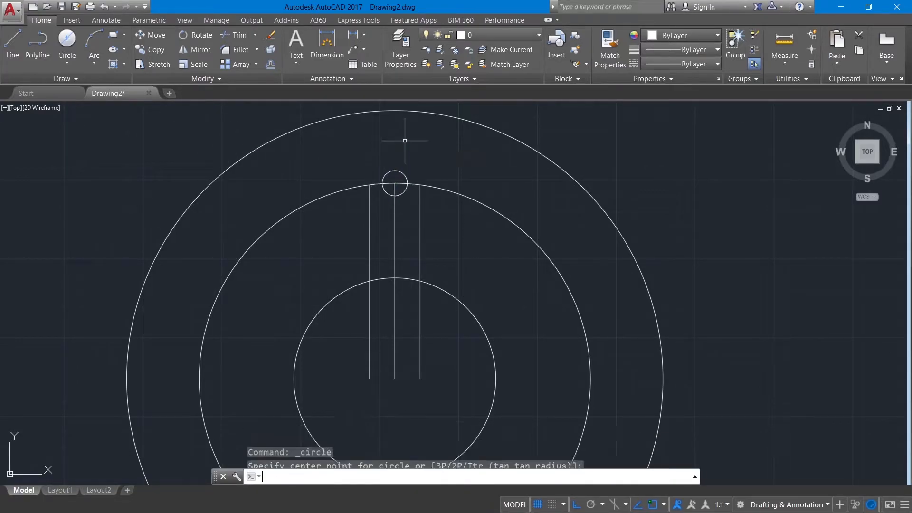
{"action": "left_click", "coordinate": [395, 169]}
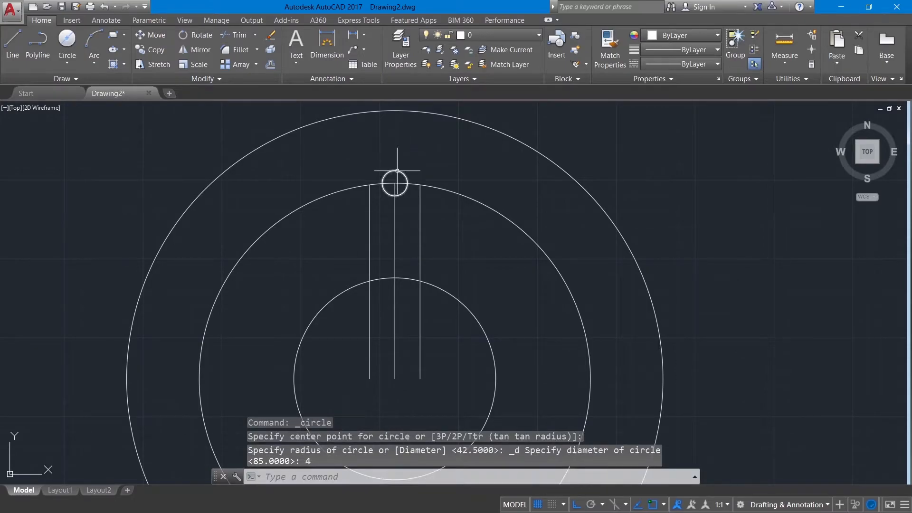
{"action": "key", "text": "Delete"}
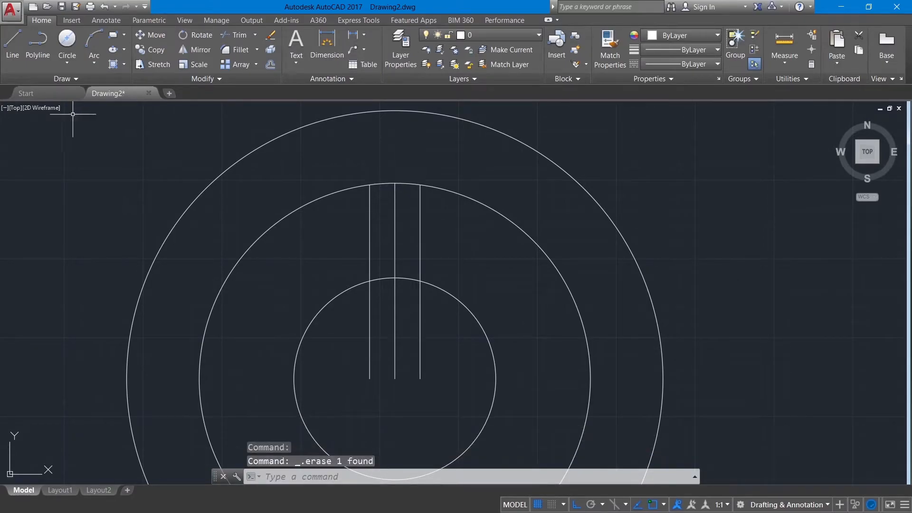
Draw a circle of diameter 14 centered where the vertical center line meets the middle circle
{"action": "left_click", "coordinate": [67, 61]}
{"action": "left_click", "coordinate": [95, 107]}
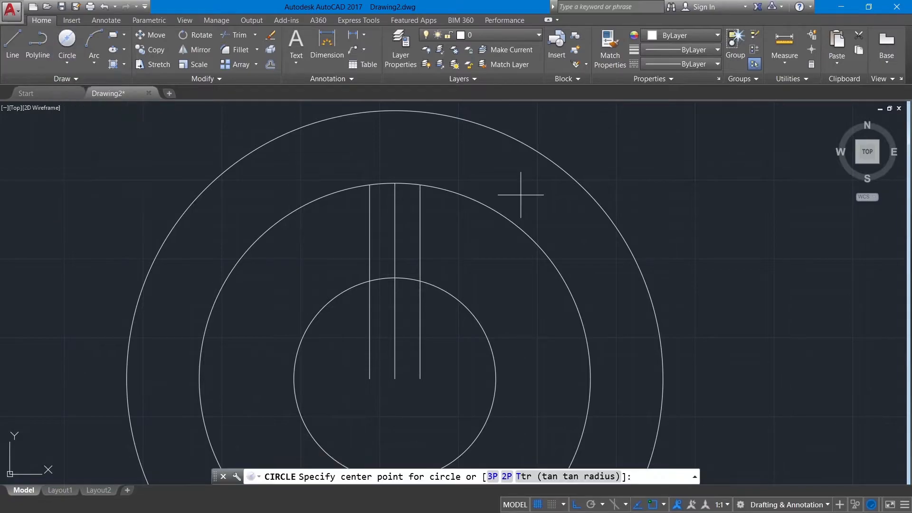
{"action": "left_click", "coordinate": [395, 182]}
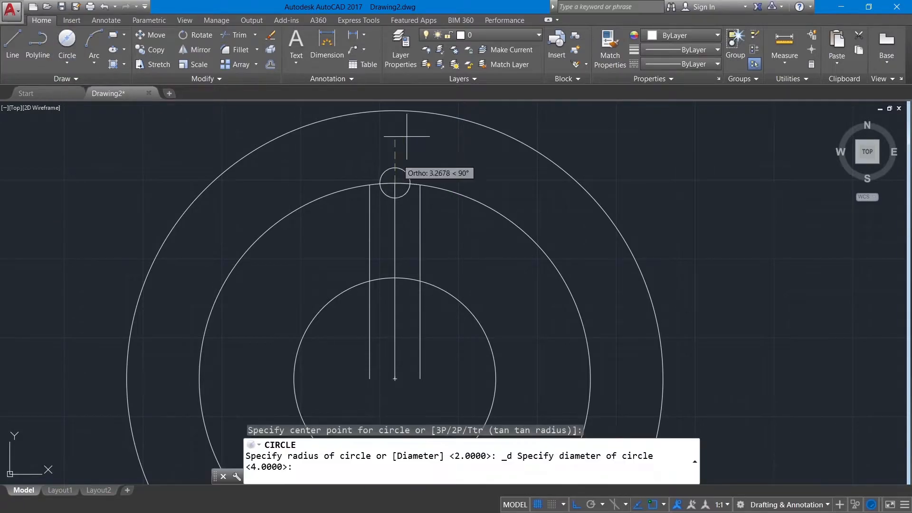
{"action": "type", "text": "14"}
{"action": "key", "text": "Return"}
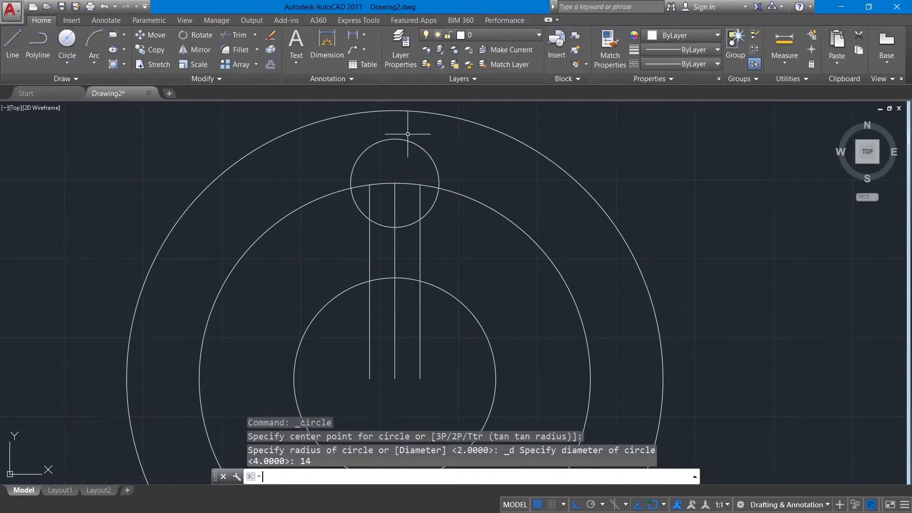
Erase the middle concentric circle of diameter 62
{"action": "scroll", "coordinate": [465, 163], "scroll_direction": "down", "scroll_amount": 3}
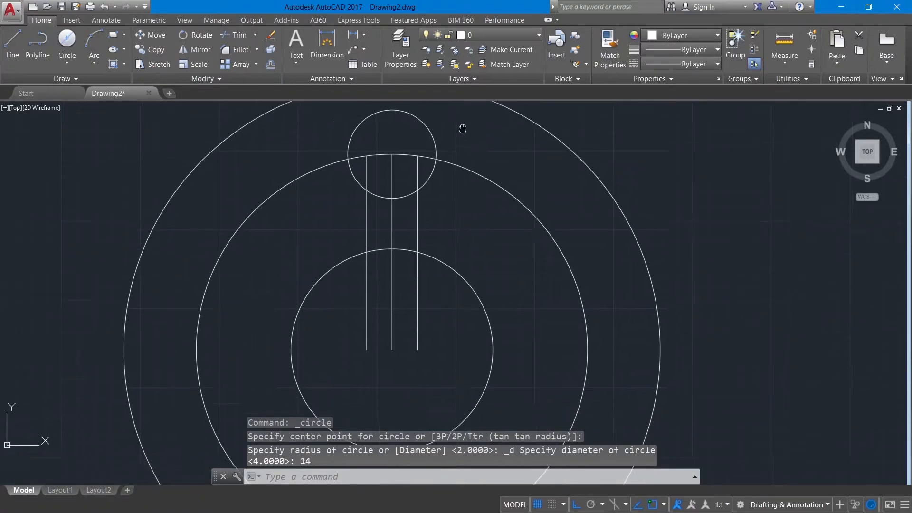
{"action": "left_click", "coordinate": [468, 176]}
{"action": "key", "text": "Delete"}
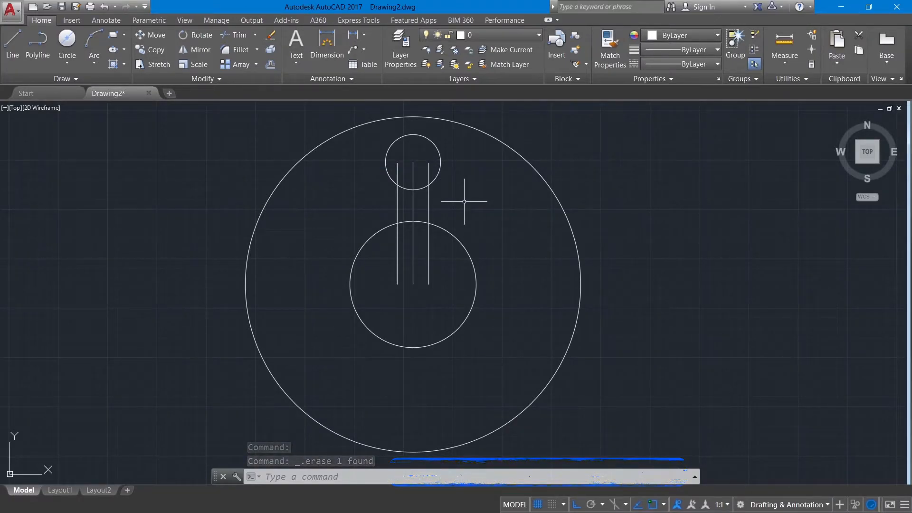
Trim the vertical lines inside the inner circle, plus the inner circle's arc and the center line between the two side lines
{"action": "type", "text": "tr"}
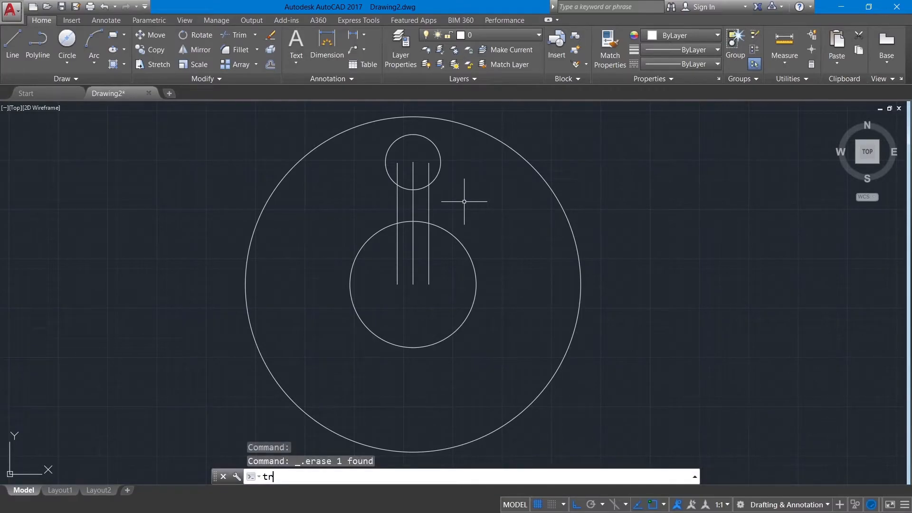
{"action": "key", "text": "Return"}
{"action": "key", "text": "Return"}
{"action": "left_click", "coordinate": [347, 406]}
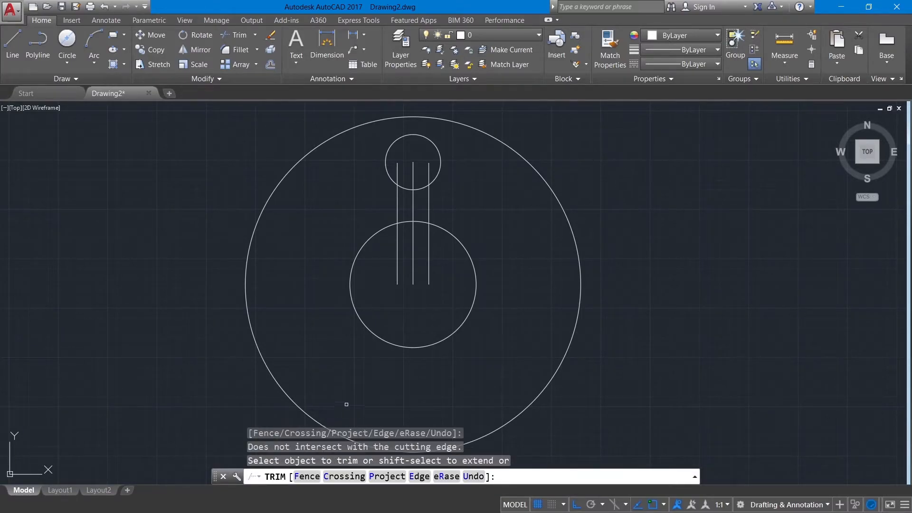
{"action": "left_click", "coordinate": [439, 282]}
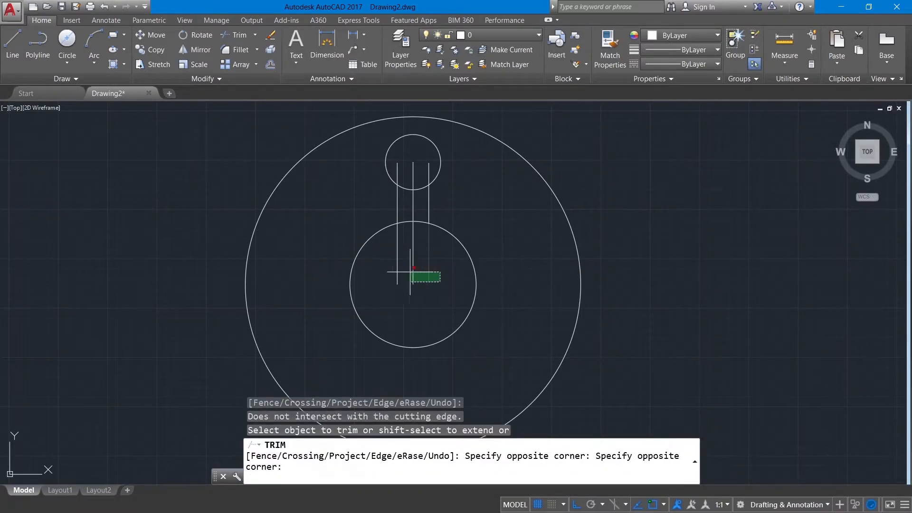
{"action": "left_click", "coordinate": [387, 265]}
{"action": "left_click", "coordinate": [419, 237]}
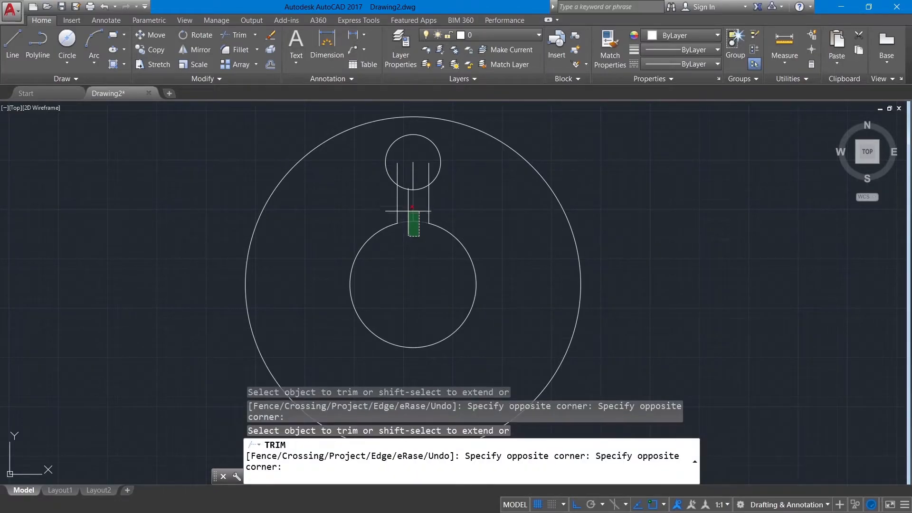
{"action": "left_click", "coordinate": [411, 201]}
Trim the small circle's lower arc between the two side lines
{"action": "left_click", "coordinate": [410, 189]}
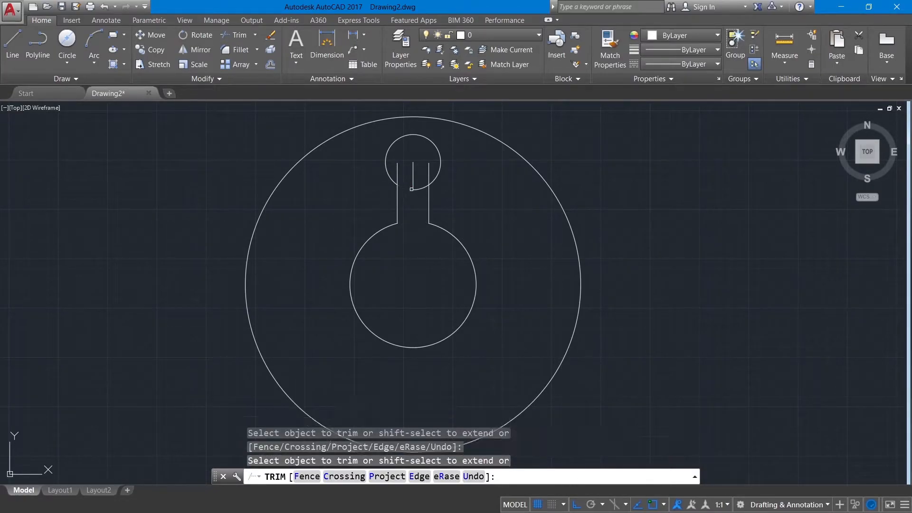
{"action": "left_click", "coordinate": [418, 190]}
{"action": "left_click", "coordinate": [417, 190]}
{"action": "left_click", "coordinate": [412, 183]}
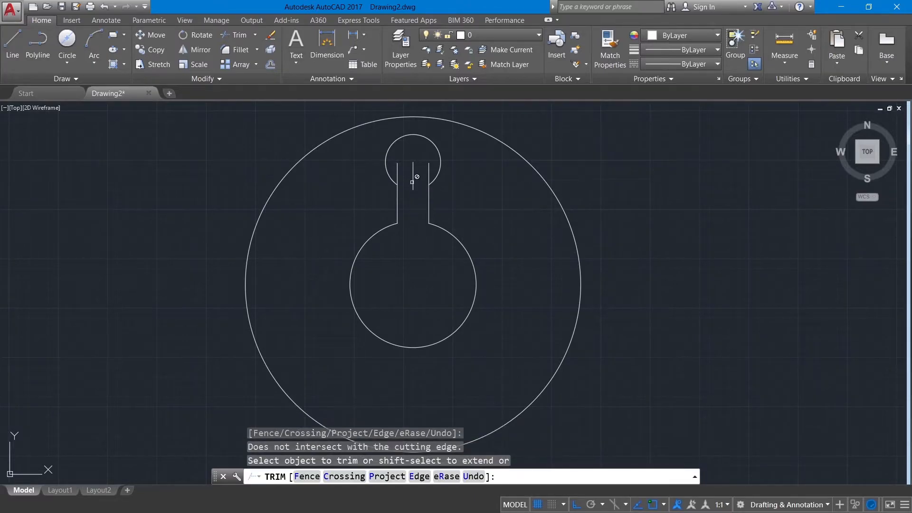
Trim the side line ends inside the small circle and erase the leftover center line segment
{"action": "left_click", "coordinate": [397, 169]}
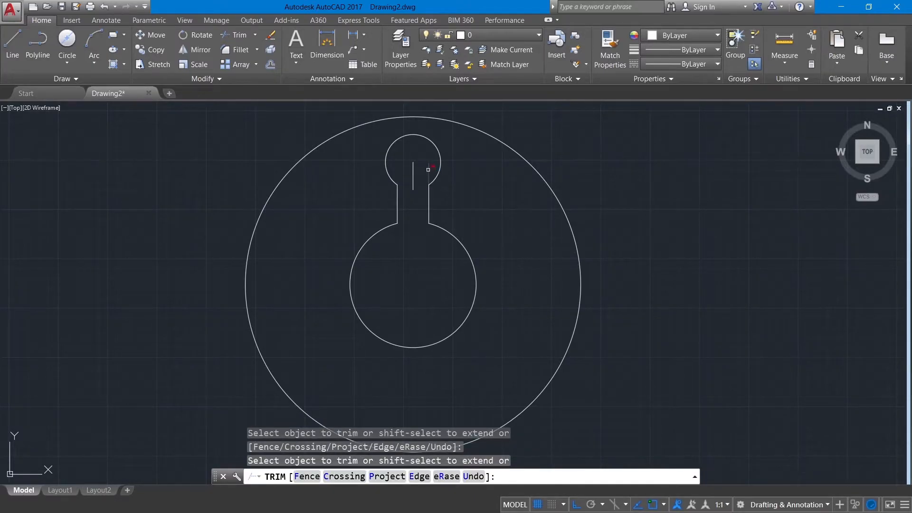
{"action": "right_click", "coordinate": [491, 193]}
{"action": "left_click", "coordinate": [497, 196]}
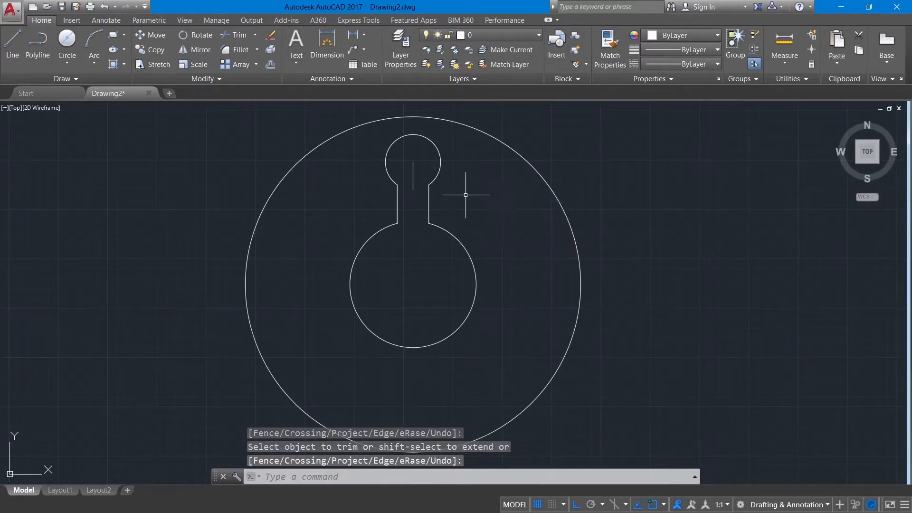
{"action": "left_click", "coordinate": [413, 175]}
{"action": "key", "text": "Delete"}
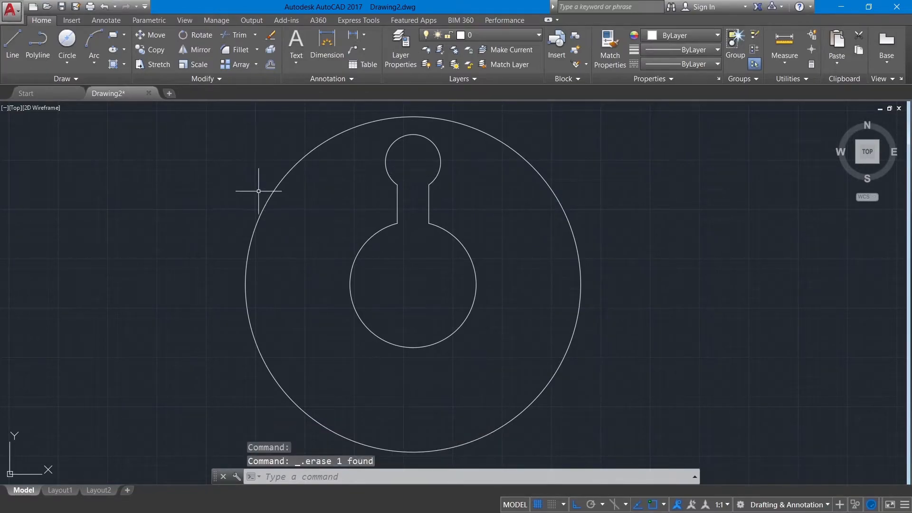
Create a polar array of the slot's two side lines and rounded end arc around the center of the inner circle
{"action": "type", "text": "a"}
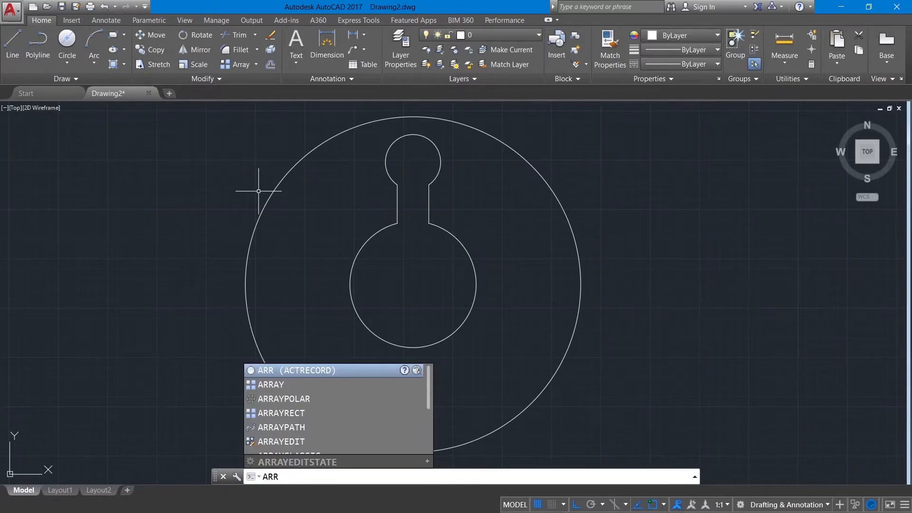
{"action": "key", "text": "Down"}
{"action": "key", "text": "Return"}
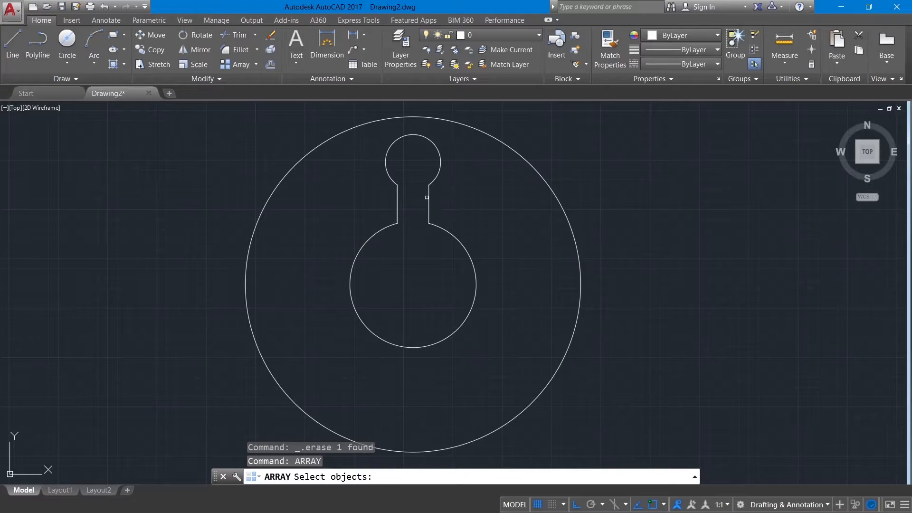
{"action": "left_click", "coordinate": [429, 197]}
{"action": "left_click", "coordinate": [395, 196]}
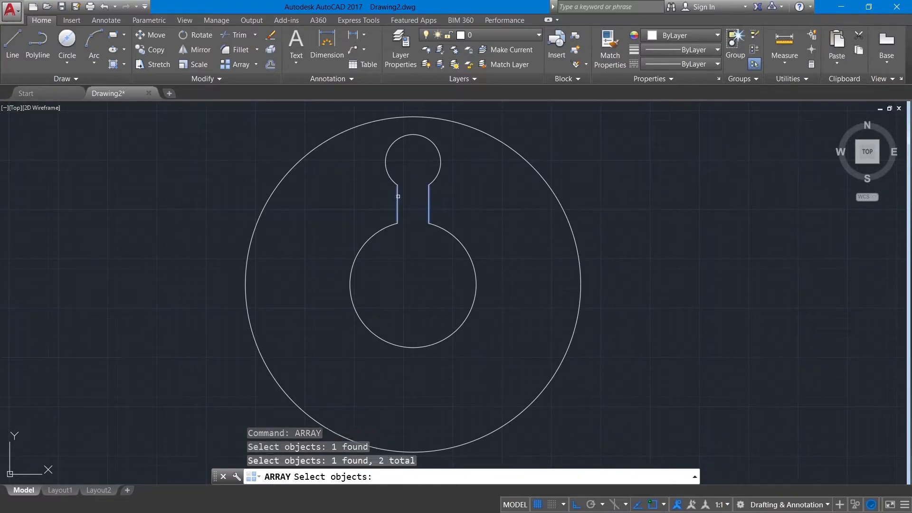
{"action": "left_click", "coordinate": [389, 177]}
{"action": "key", "text": "Return"}
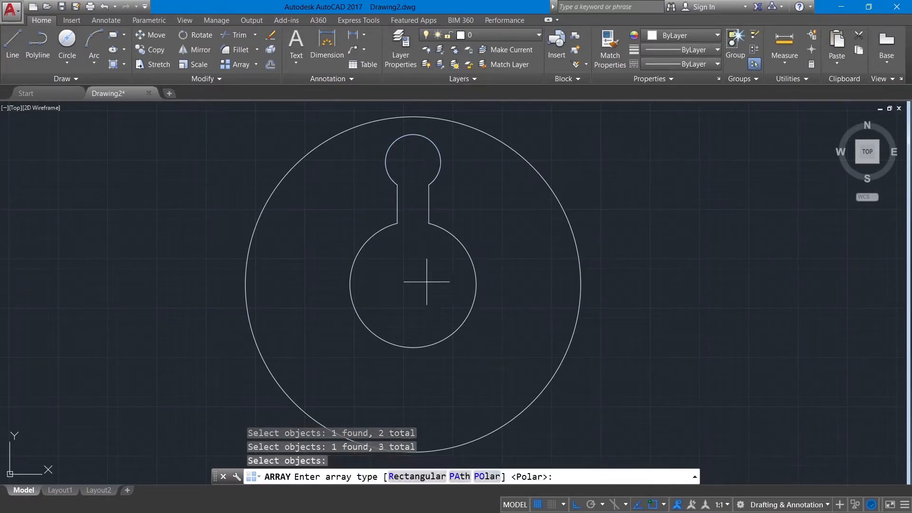
{"action": "left_click", "coordinate": [487, 477]}
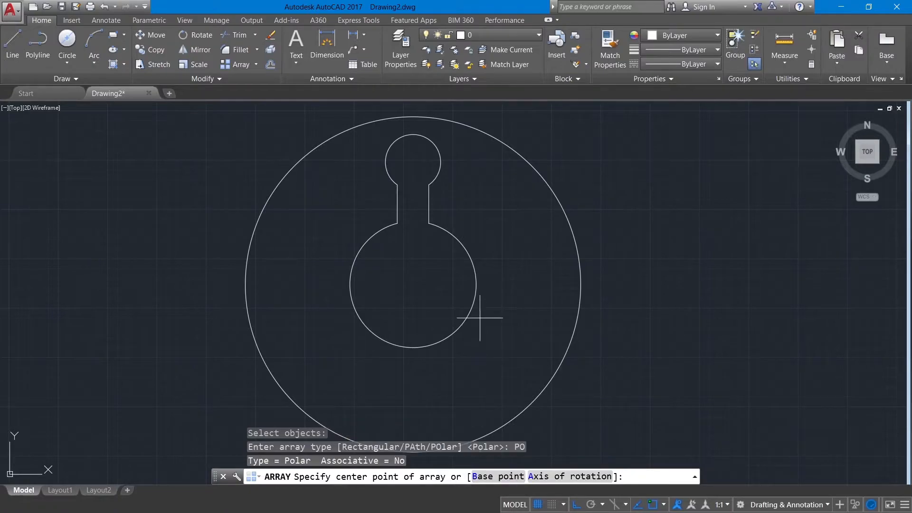
{"action": "left_click", "coordinate": [413, 284]}
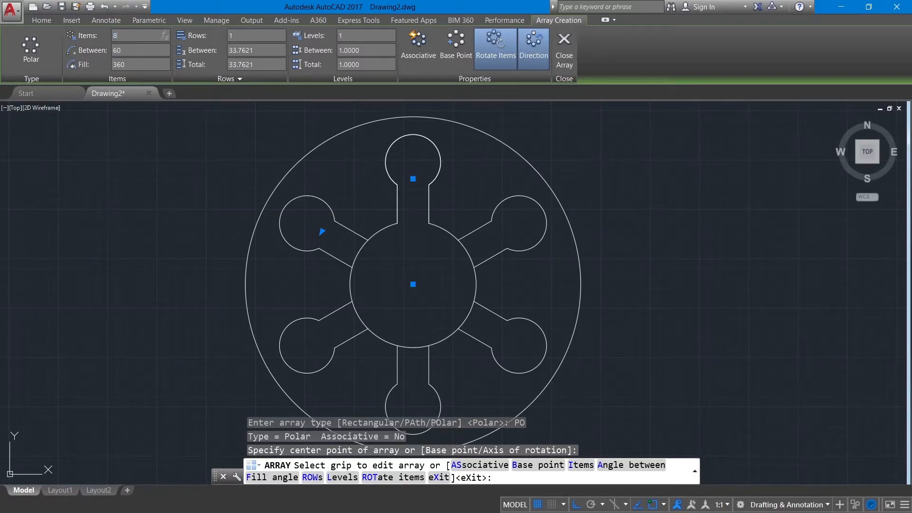
Set the polar array to 8 items over 360 degrees, keep it non-associative, and finish it
{"action": "left_click", "coordinate": [418, 47]}
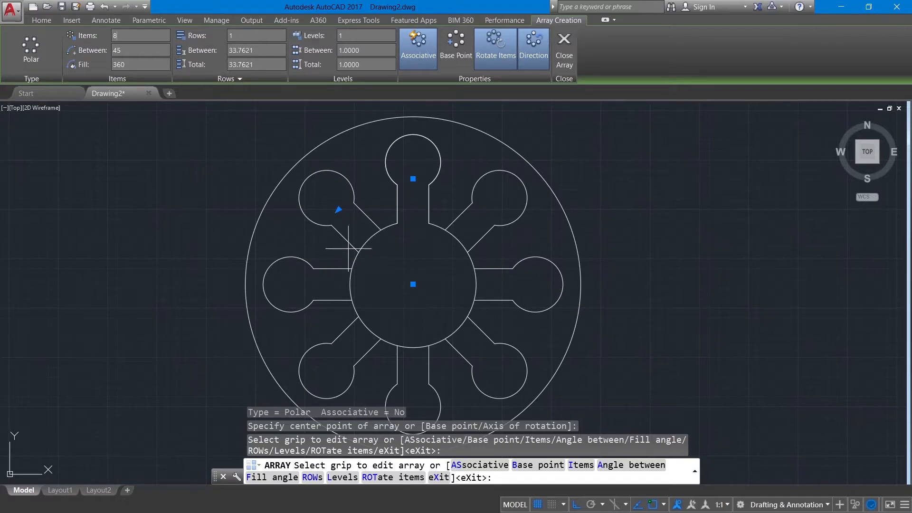
{"action": "left_click", "coordinate": [418, 47]}
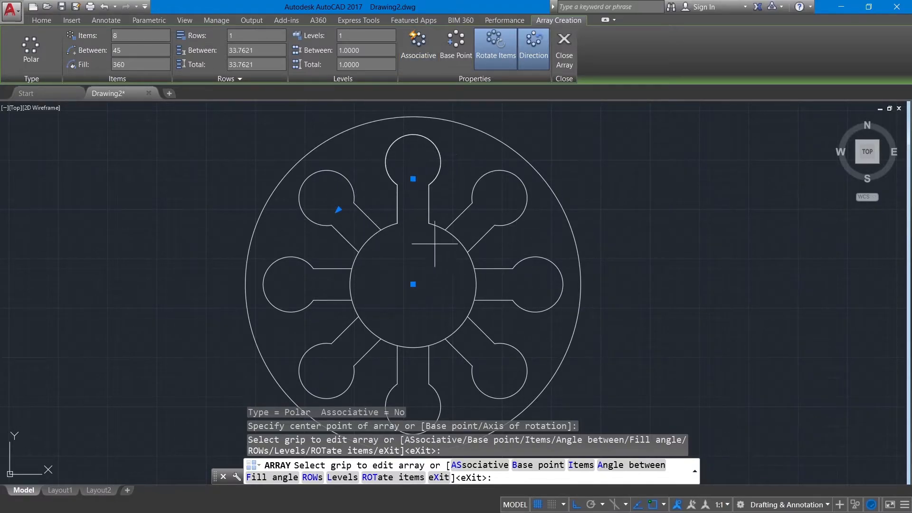
{"action": "left_click", "coordinate": [564, 47]}
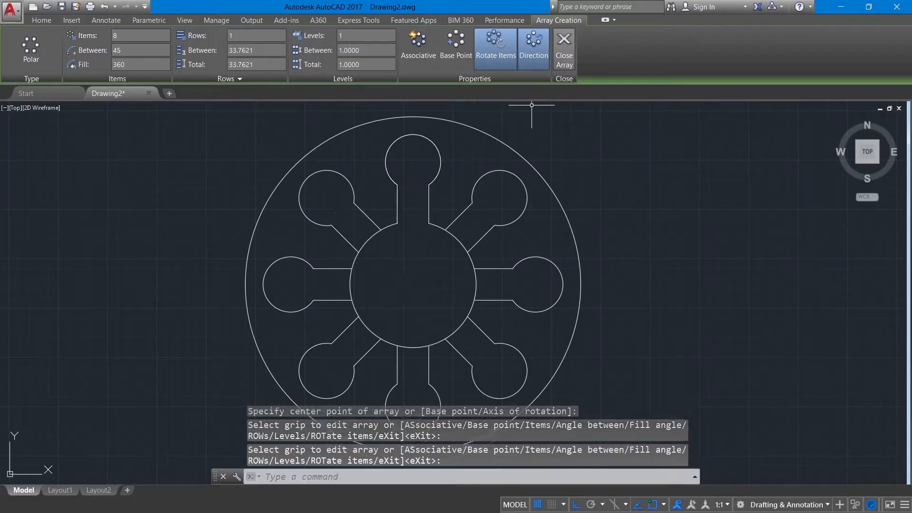
Trim the inner circle's arcs across the mouths of the other seven slots
{"action": "type", "text": "tr"}
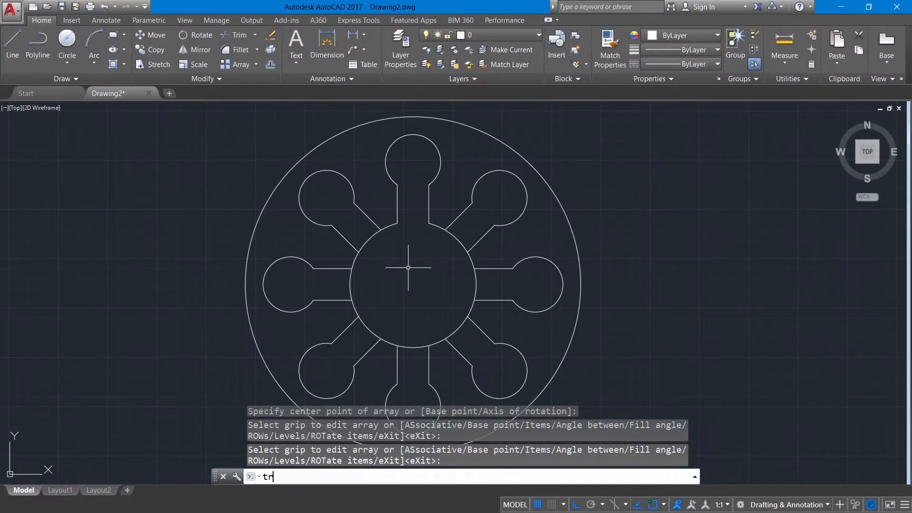
{"action": "key", "text": "Return"}
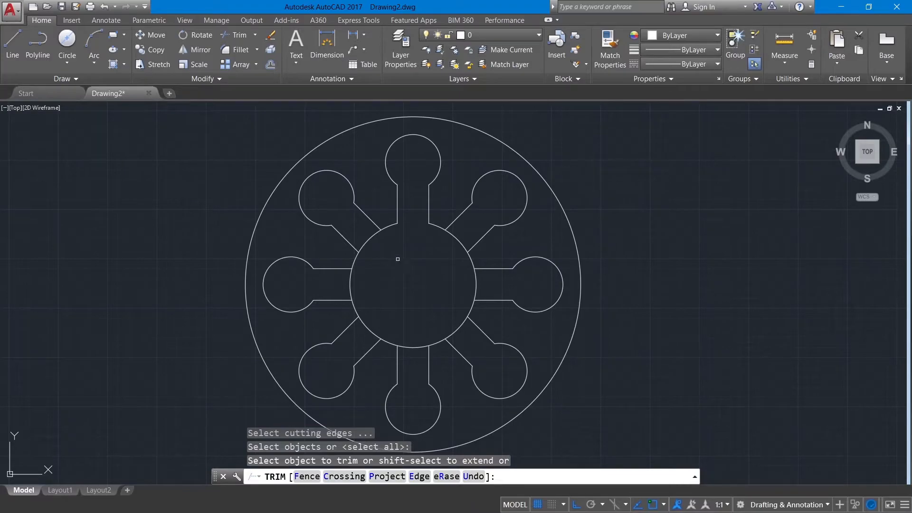
{"action": "left_click", "coordinate": [375, 233]}
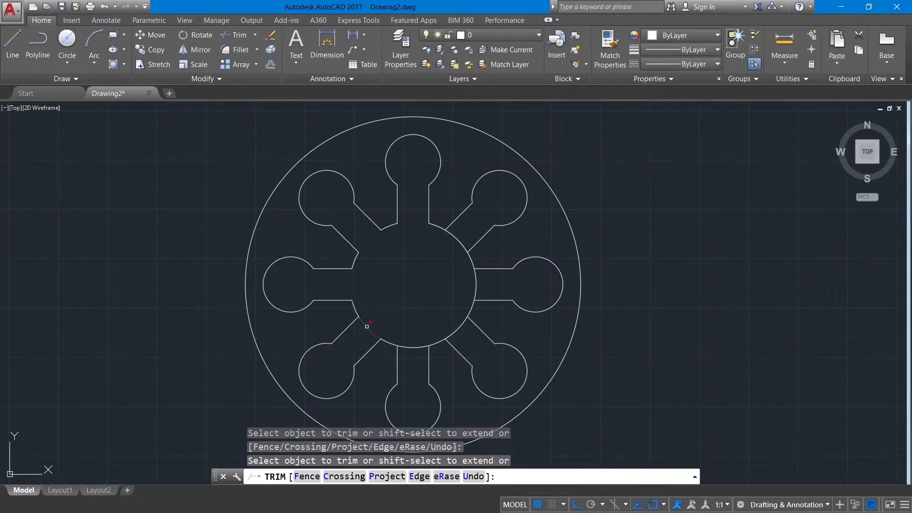
{"action": "left_click", "coordinate": [404, 346]}
{"action": "left_click", "coordinate": [411, 349]}
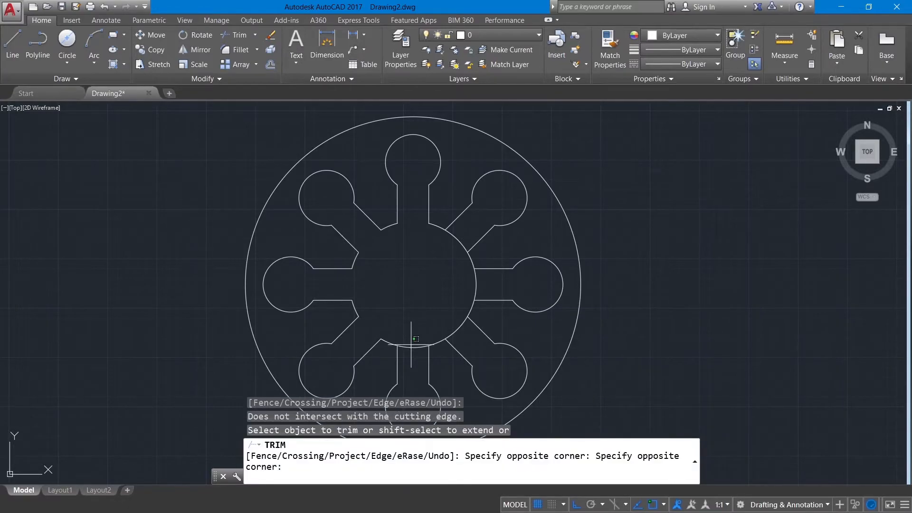
{"action": "left_click", "coordinate": [412, 347]}
{"action": "left_click", "coordinate": [411, 347]}
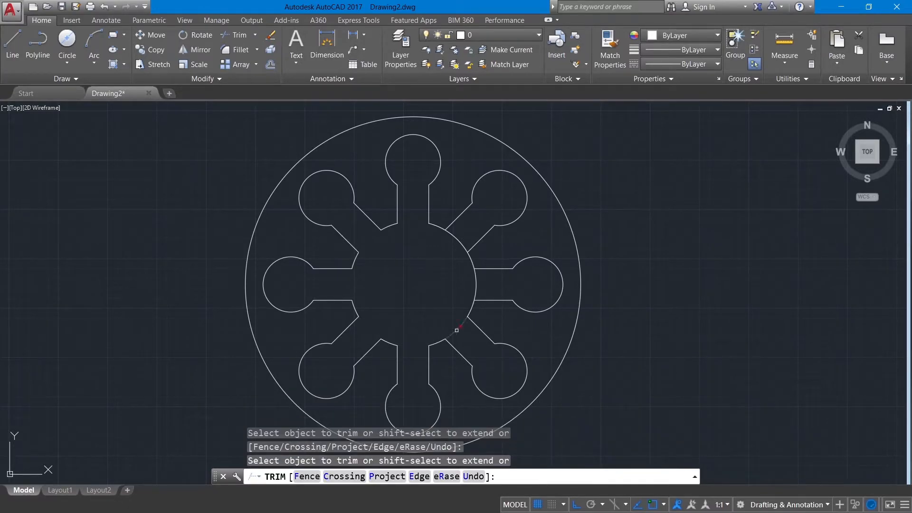
{"action": "left_click", "coordinate": [465, 251]}
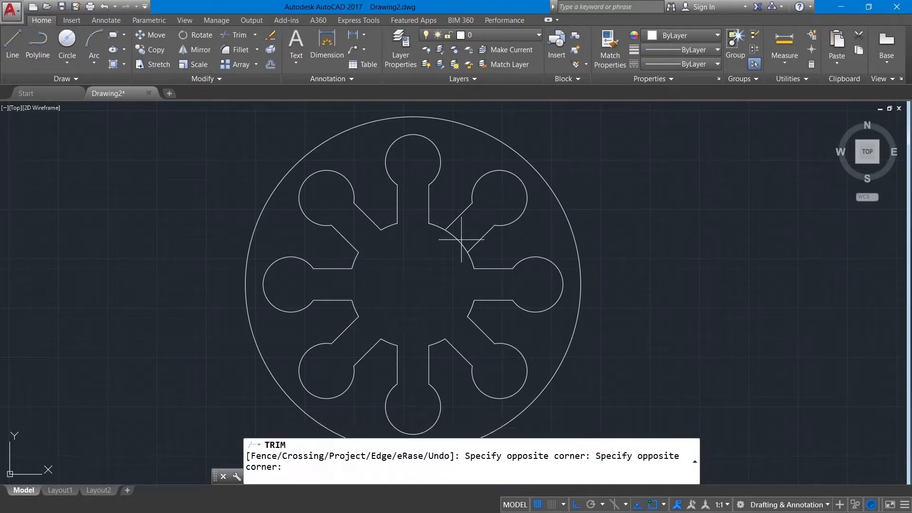
{"action": "left_click", "coordinate": [459, 240]}
{"action": "left_click", "coordinate": [457, 239]}
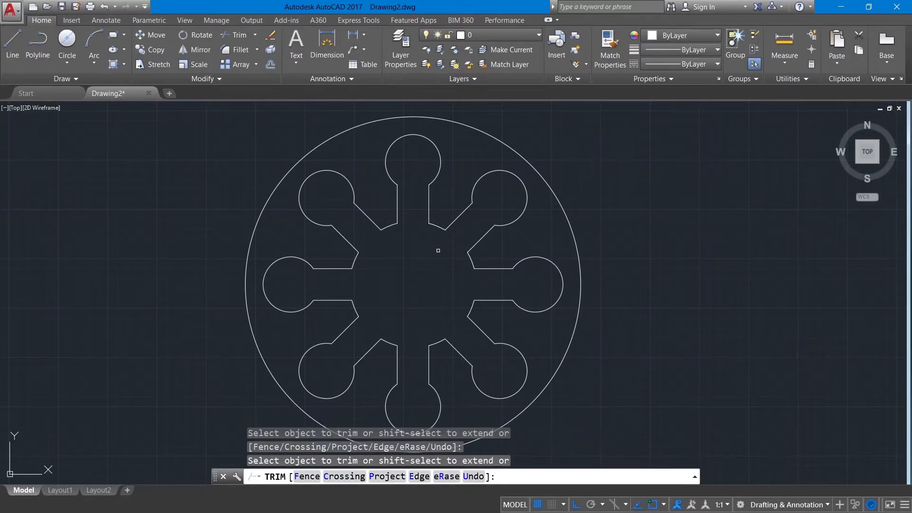
{"action": "key", "text": "Return"}
Draw a circle of diameter 14 at the common center of the part
{"action": "scroll", "coordinate": [436, 256], "scroll_direction": "down", "scroll_amount": 2}
{"action": "middle_click_drag", "start_coordinate": [433, 284], "coordinate": [380, 262]}
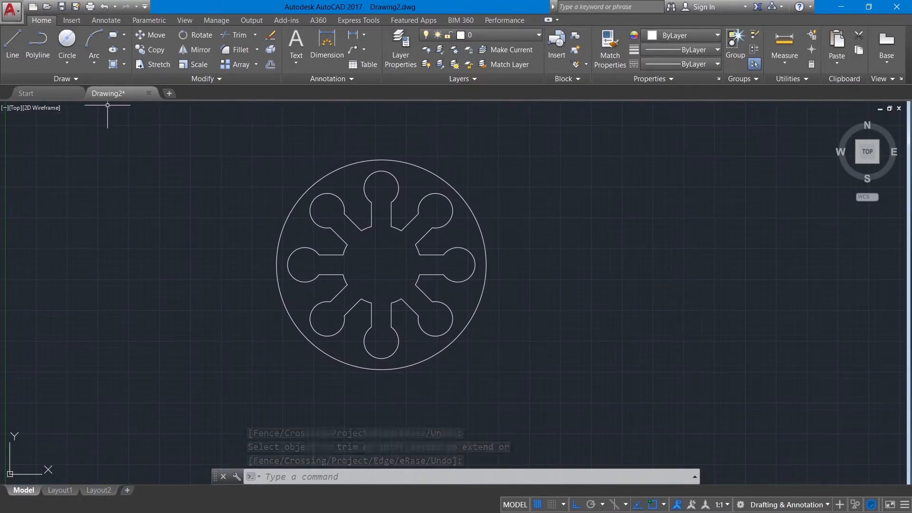
{"action": "left_click", "coordinate": [67, 61]}
{"action": "left_click", "coordinate": [101, 106]}
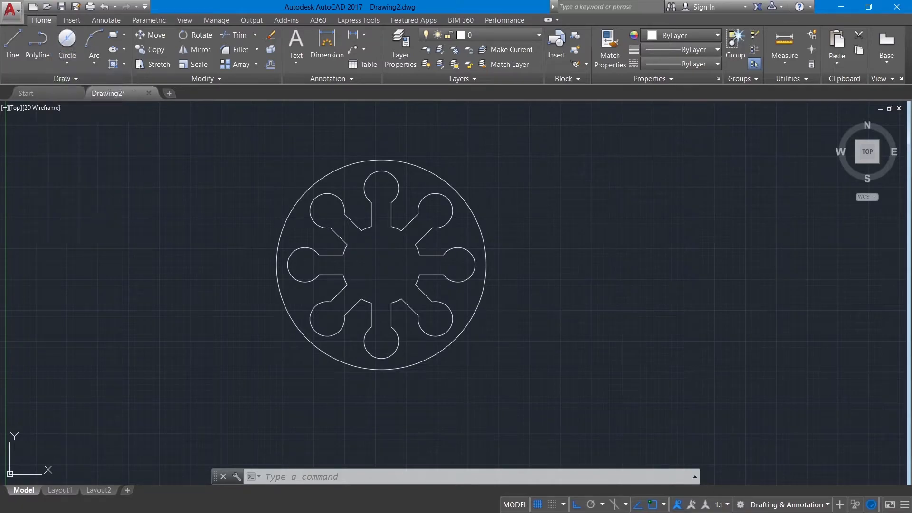
{"action": "left_click", "coordinate": [381, 264]}
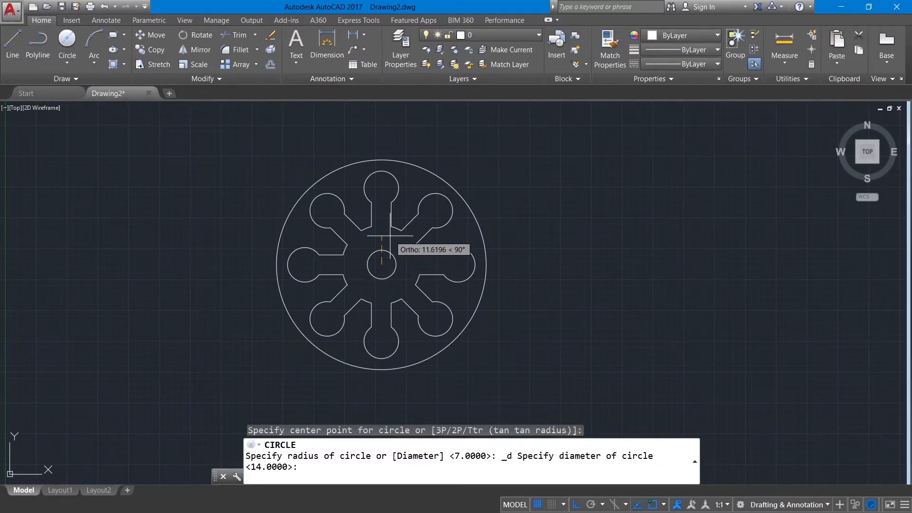
{"action": "type", "text": "14"}
{"action": "key", "text": "Return"}
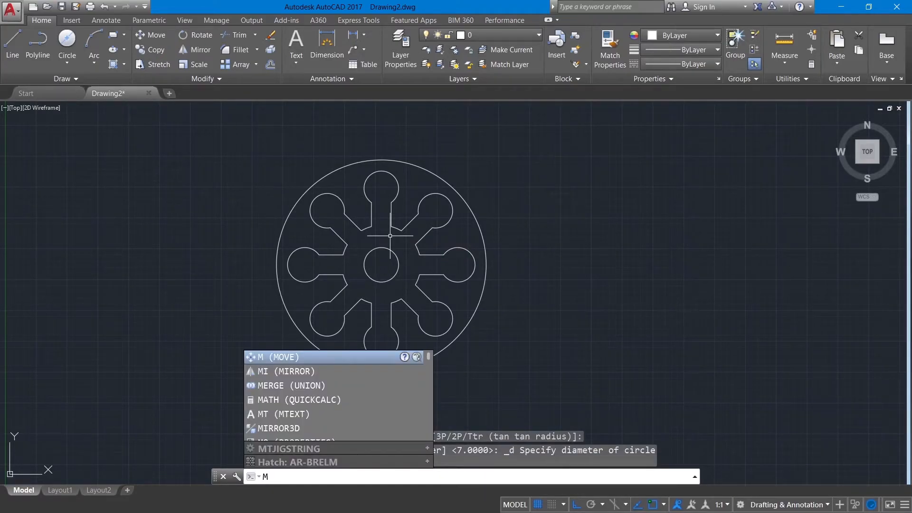
Move the 14-diameter circle from its center 47 units horizontally to the right
{"action": "key", "text": "Return"}
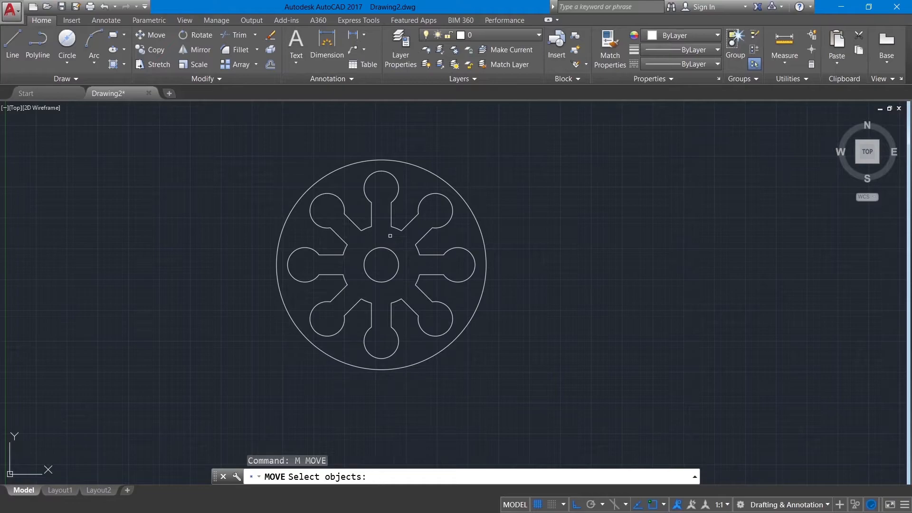
{"action": "left_click", "coordinate": [397, 267]}
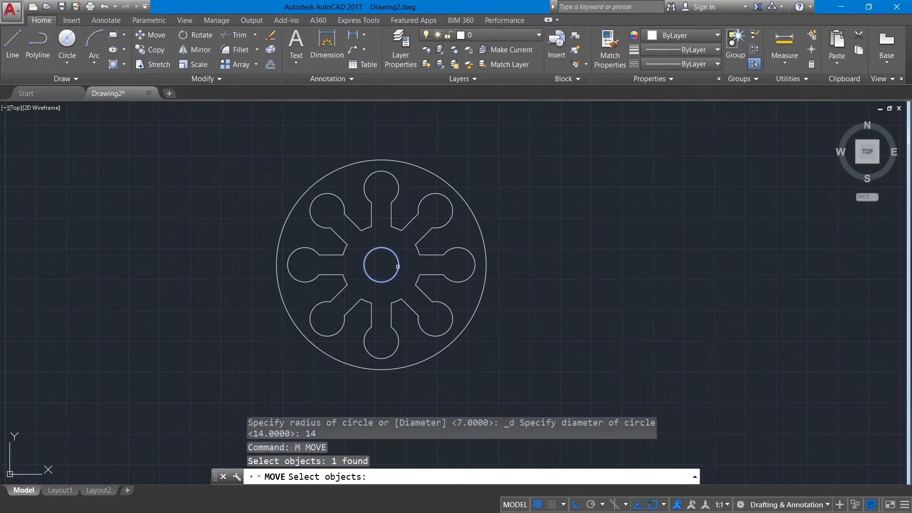
{"action": "key", "text": "Return"}
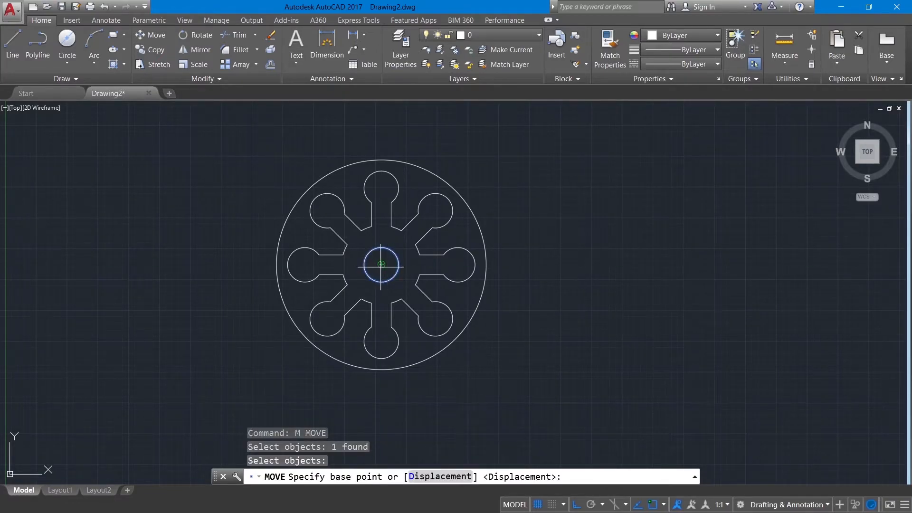
{"action": "left_click", "coordinate": [381, 264]}
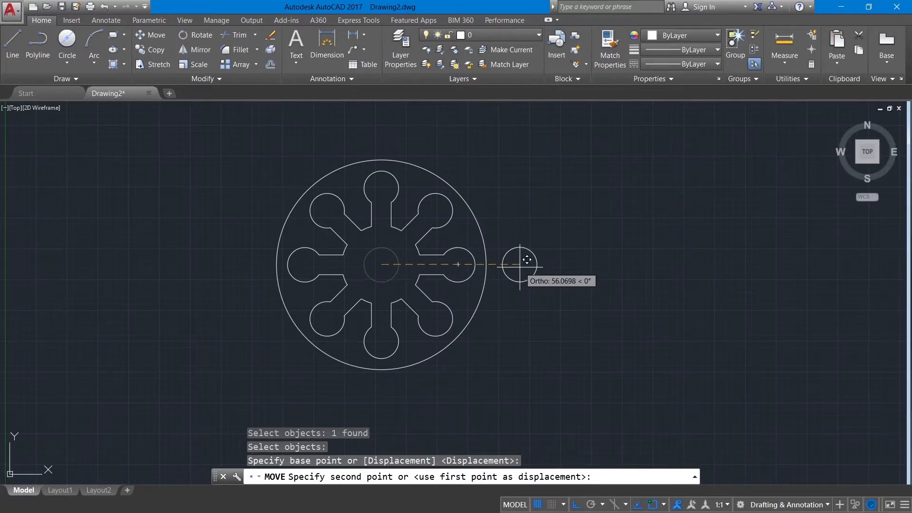
{"action": "type", "text": "47"}
{"action": "key", "text": "Return"}
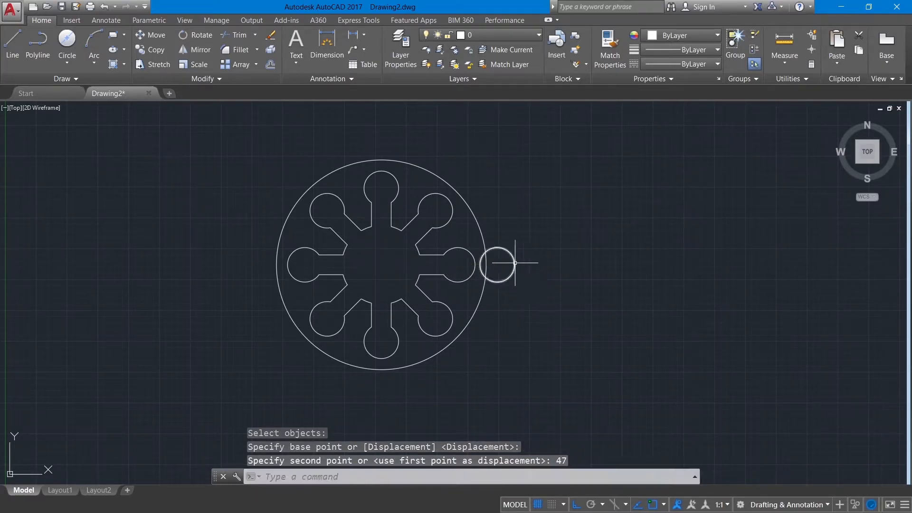
Move the same small circle from its center 52 units straight down
{"action": "type", "text": "m"}
{"action": "key", "text": "Return"}
{"action": "left_click", "coordinate": [497, 281]}
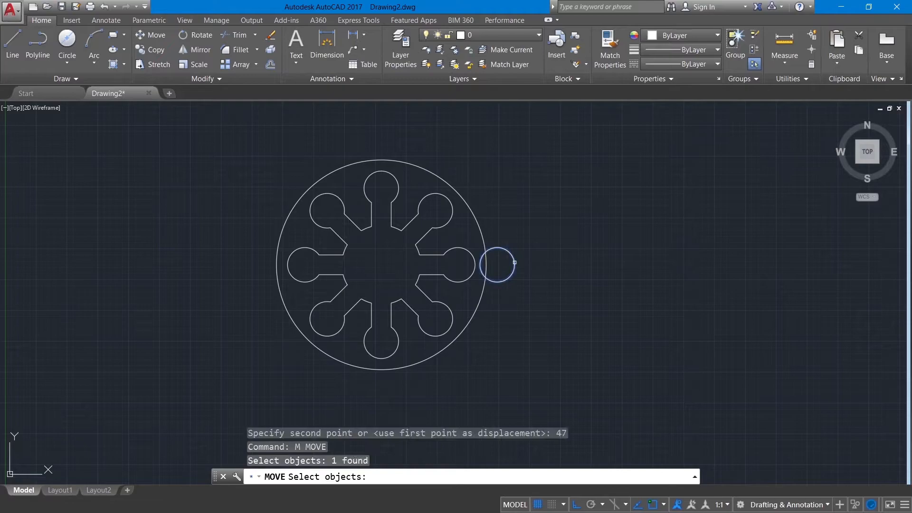
{"action": "key", "text": "Return"}
{"action": "left_click", "coordinate": [497, 264]}
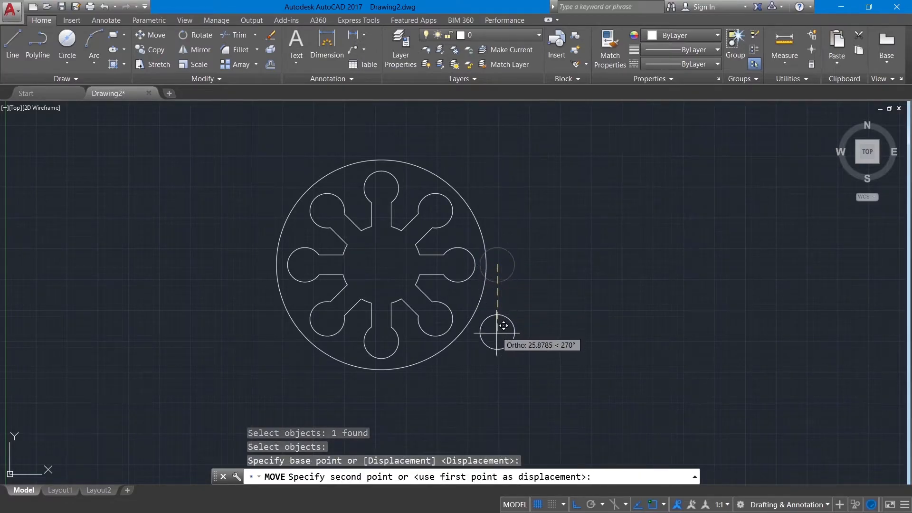
{"action": "type", "text": "52"}
{"action": "key", "text": "Return"}
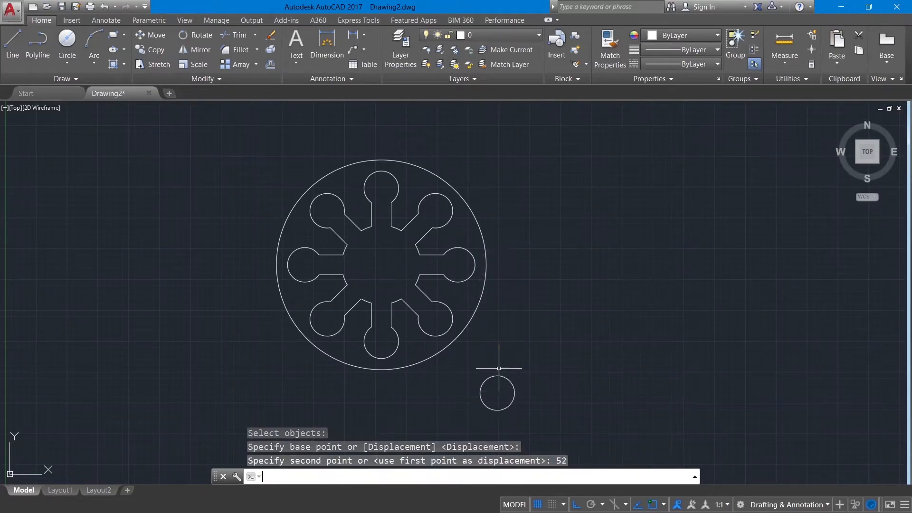
Draw a circle of diameter 28 concentric with the moved small circle
{"action": "left_click", "coordinate": [67, 63]}
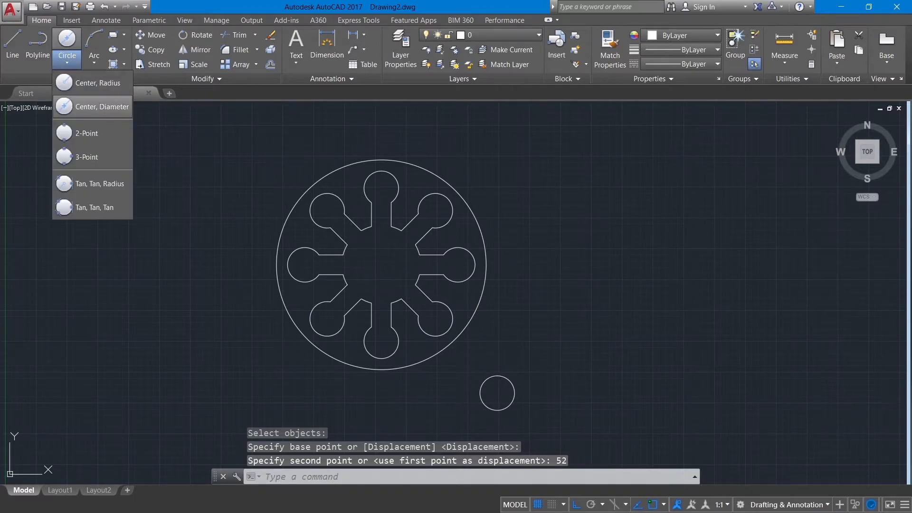
{"action": "left_click", "coordinate": [90, 107]}
{"action": "middle_click_drag", "start_coordinate": [185, 258], "coordinate": [160, 148]}
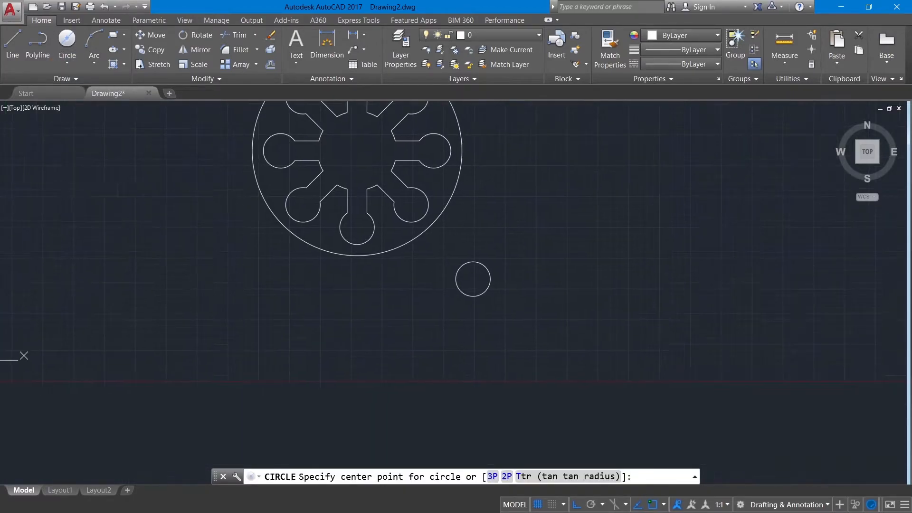
{"action": "left_click", "coordinate": [473, 278]}
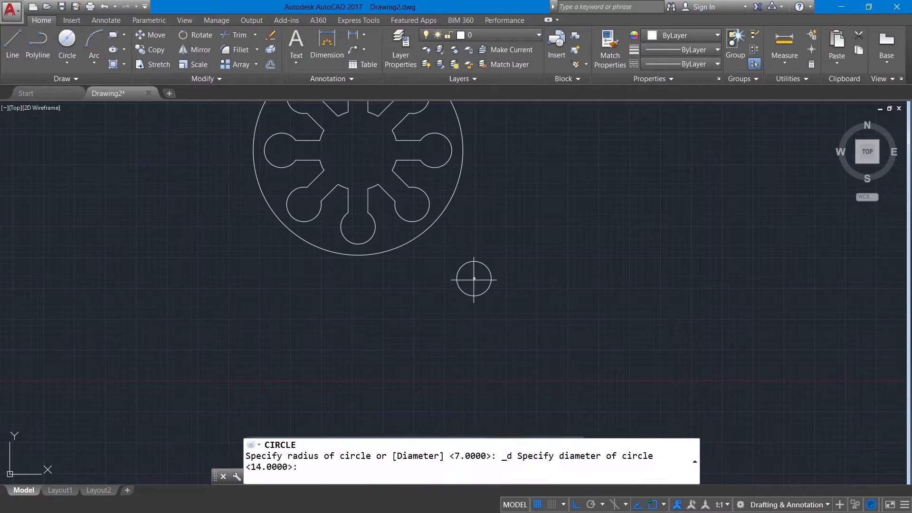
{"action": "type", "text": "28"}
{"action": "key", "text": "Return"}
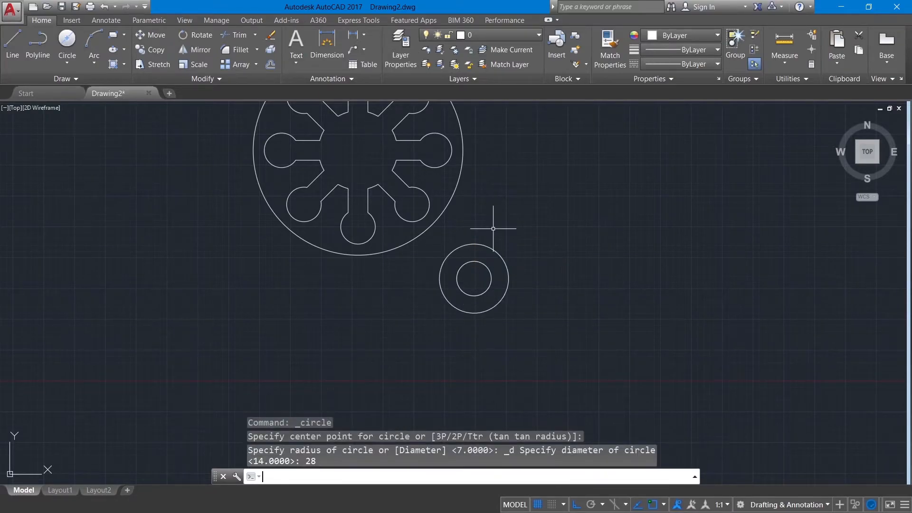
Draw a horizontal construction line from the wheel's center to the left, past the outer circle
{"action": "scroll", "coordinate": [493, 228], "scroll_direction": "down", "scroll_amount": 2}
{"action": "middle_click_drag", "start_coordinate": [519, 158], "coordinate": [511, 211]}
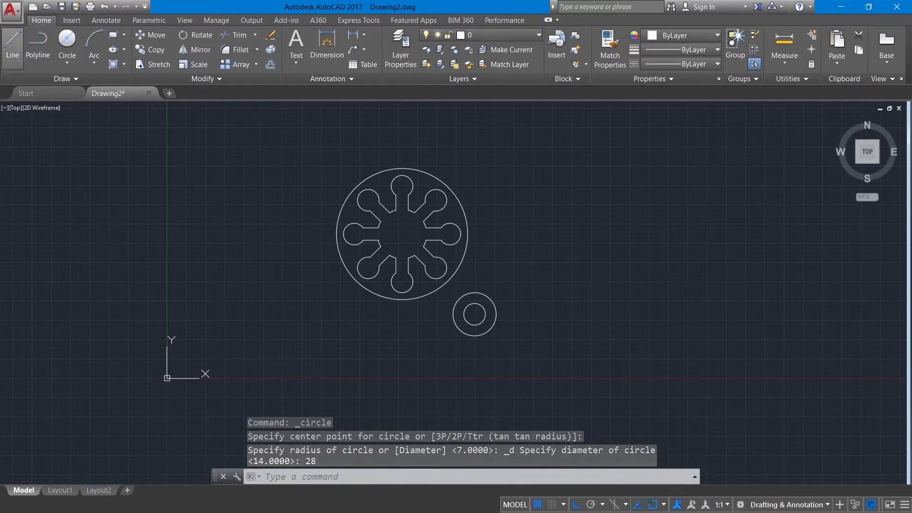
{"action": "left_click", "coordinate": [12, 45]}
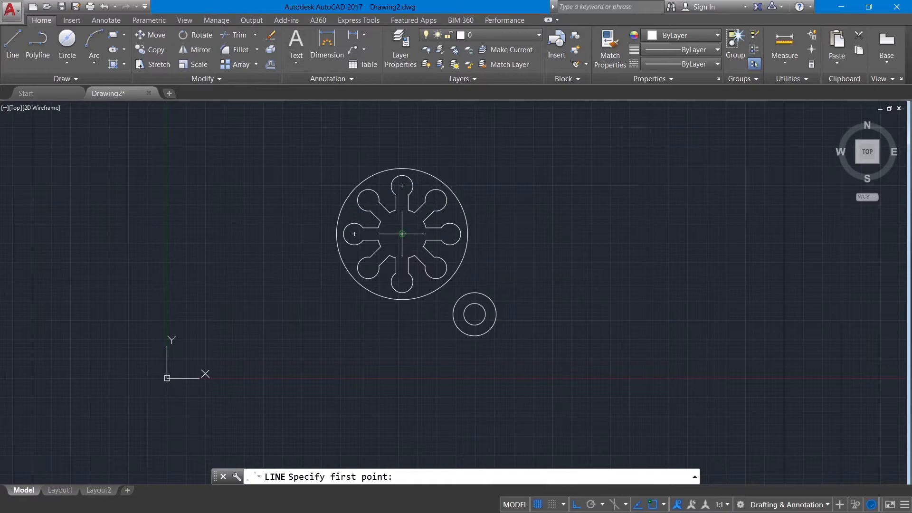
{"action": "left_click", "coordinate": [401, 233]}
{"action": "left_click", "coordinate": [258, 232]}
{"action": "right_click", "coordinate": [258, 232]}
{"action": "left_click", "coordinate": [266, 238]}
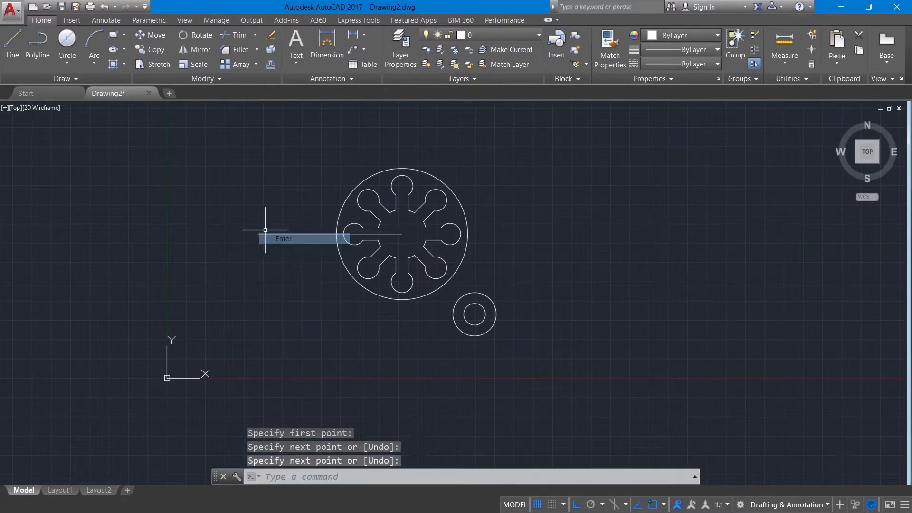
Draw a vertical construction line from the wheel's center upward, past the outer circle
{"action": "left_click", "coordinate": [13, 44]}
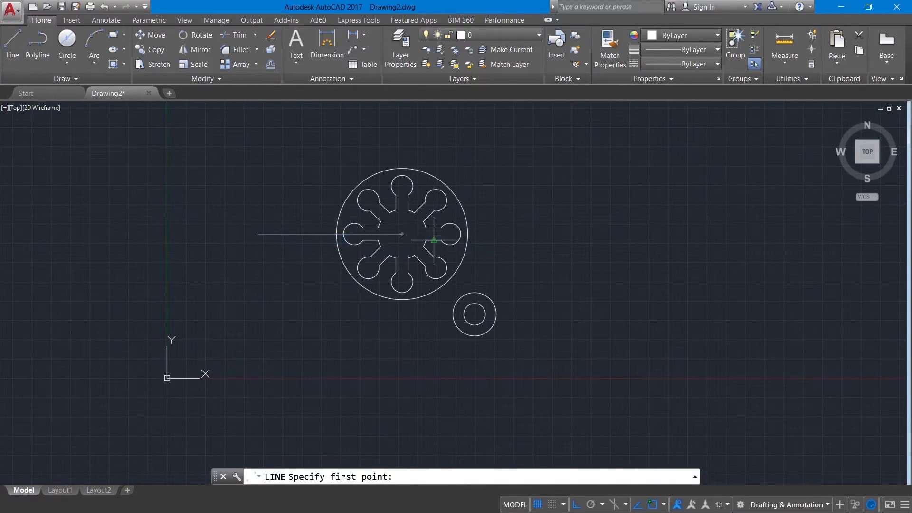
{"action": "left_click", "coordinate": [402, 234]}
{"action": "right_click", "coordinate": [402, 141]}
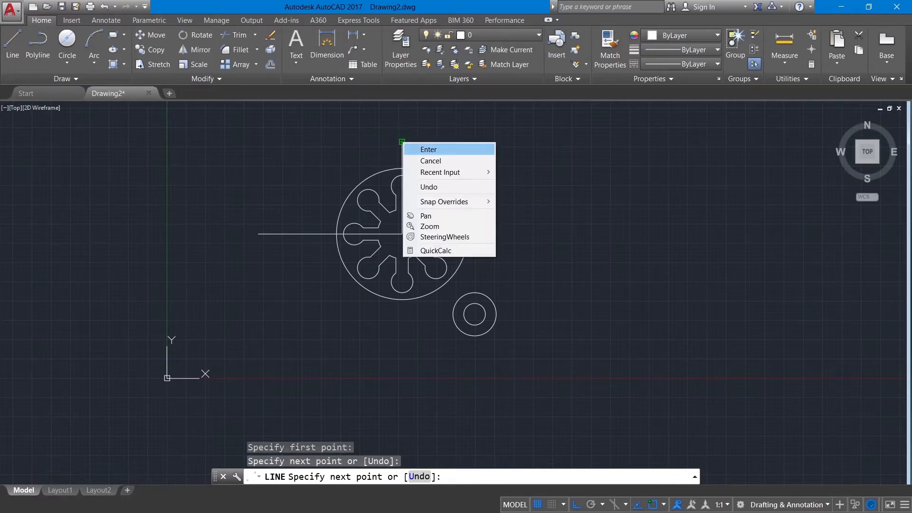
{"action": "left_click", "coordinate": [429, 150]}
Mirror the two concentric circles about the horizontal construction line, keeping the originals
{"action": "type", "text": "mi"}
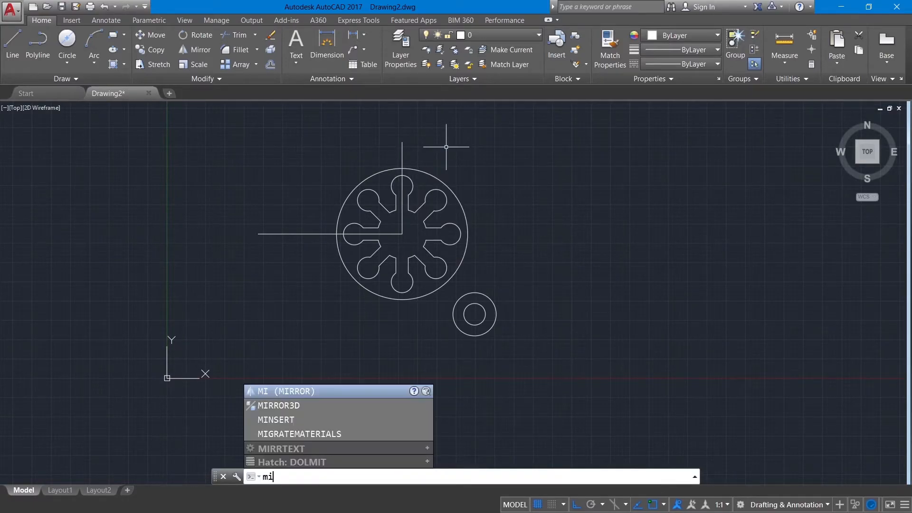
{"action": "key", "text": "Return"}
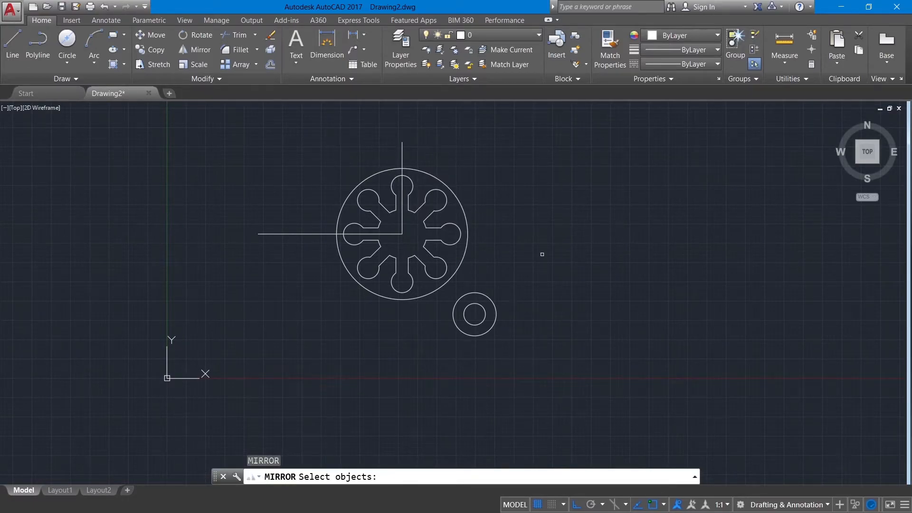
{"action": "left_click", "coordinate": [514, 334]}
{"action": "left_click", "coordinate": [472, 315]}
{"action": "key", "text": "Return"}
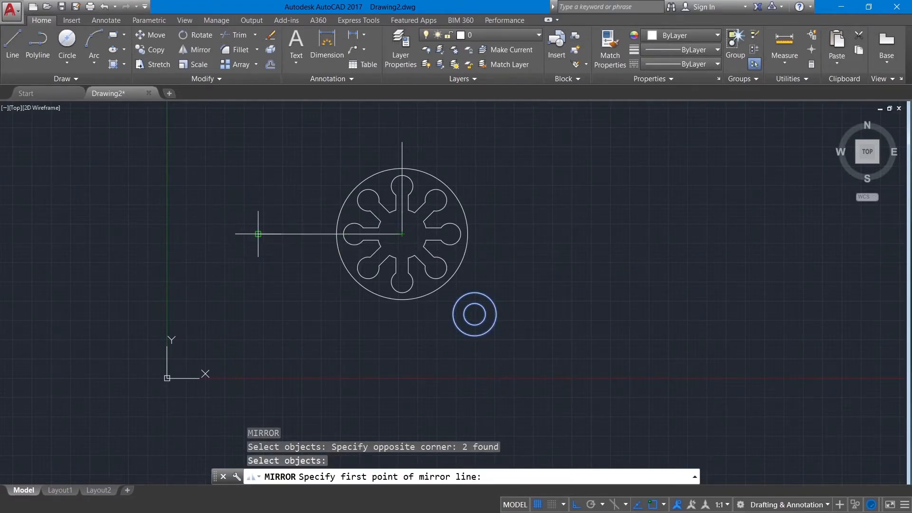
{"action": "left_click", "coordinate": [258, 233]}
{"action": "left_click", "coordinate": [402, 234]}
{"action": "right_click", "coordinate": [402, 237]}
{"action": "left_click", "coordinate": [428, 244]}
Mirror both pairs of concentric circles about the vertical construction line, keeping the originals
{"action": "middle_click_drag", "start_coordinate": [532, 213], "coordinate": [534, 226]}
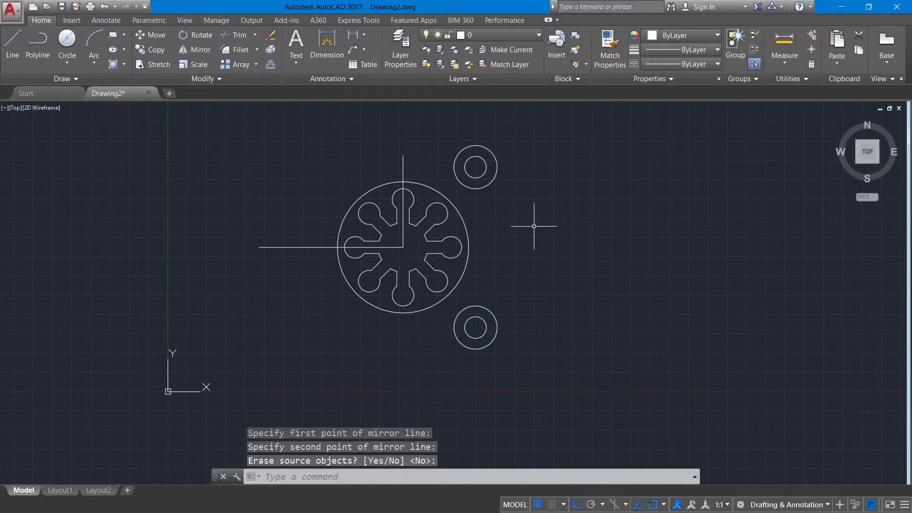
{"action": "type", "text": "mi"}
{"action": "key", "text": "Return"}
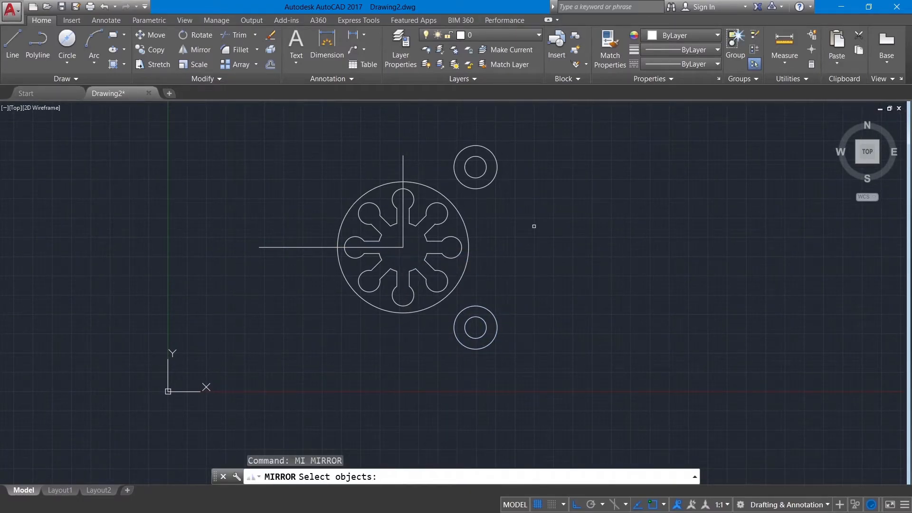
{"action": "left_click", "coordinate": [512, 364]}
{"action": "left_click", "coordinate": [474, 328]}
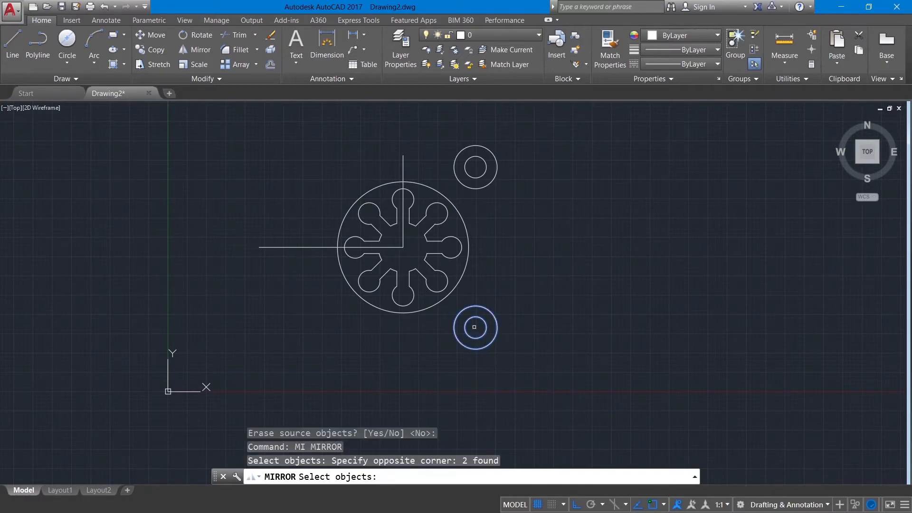
{"action": "left_click", "coordinate": [517, 193]}
{"action": "left_click", "coordinate": [474, 169]}
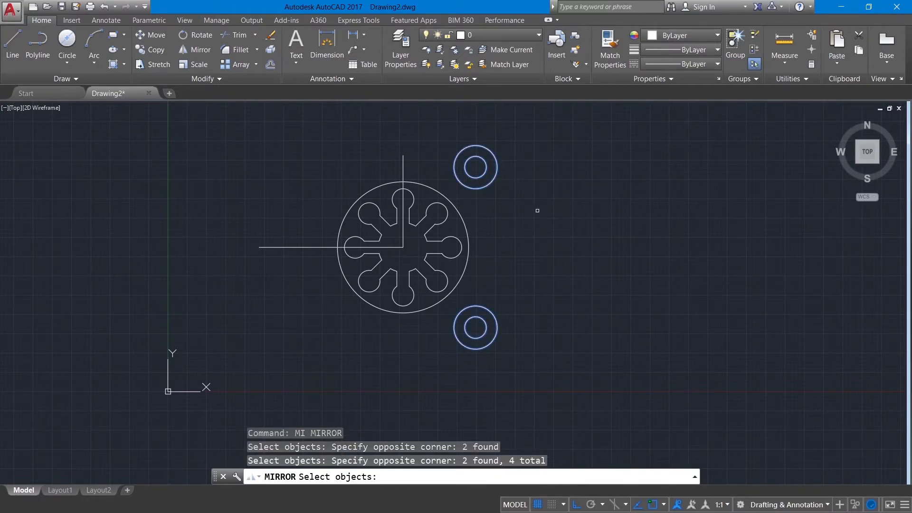
{"action": "key", "text": "Return"}
{"action": "left_click", "coordinate": [403, 247]}
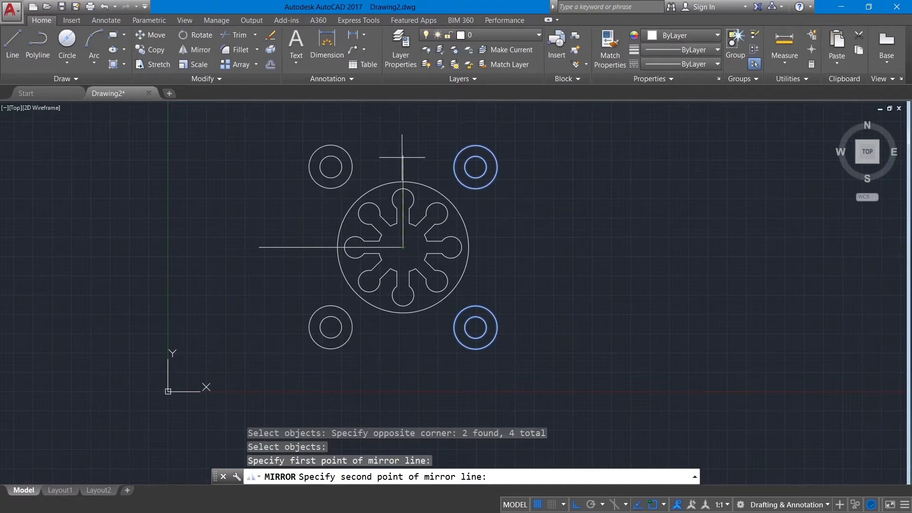
{"action": "left_click", "coordinate": [403, 164]}
{"action": "right_click", "coordinate": [403, 159]}
{"action": "left_click", "coordinate": [425, 163]}
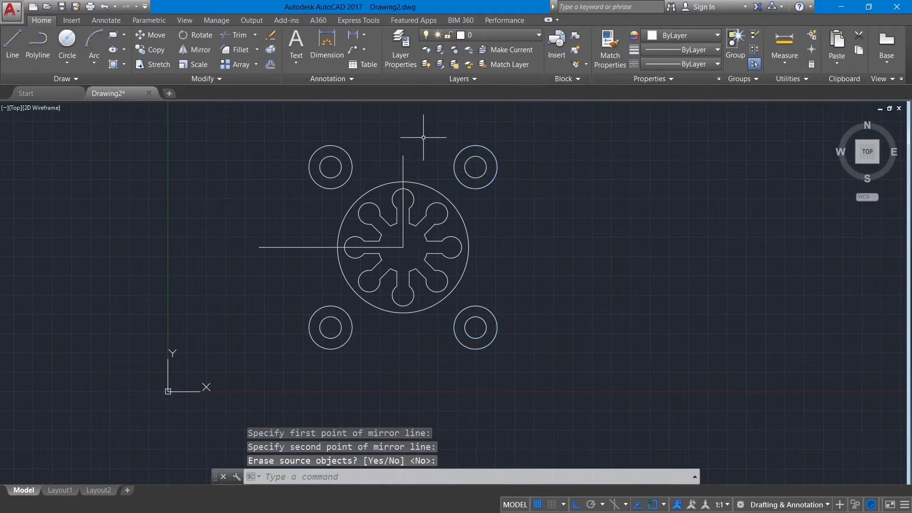
Draw a vertical line joining the outermost right quadrants of the two right-hand 28-diameter circles
{"action": "left_click", "coordinate": [12, 45]}
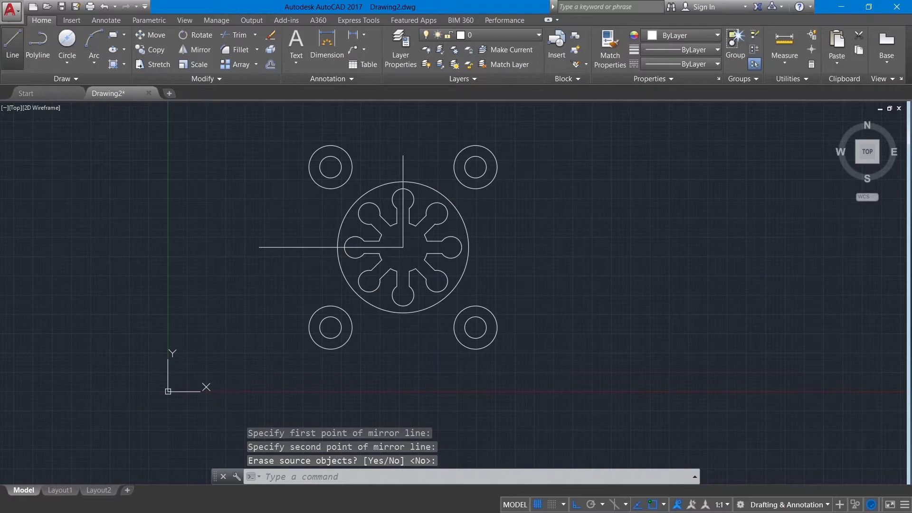
{"action": "left_click", "coordinate": [497, 327]}
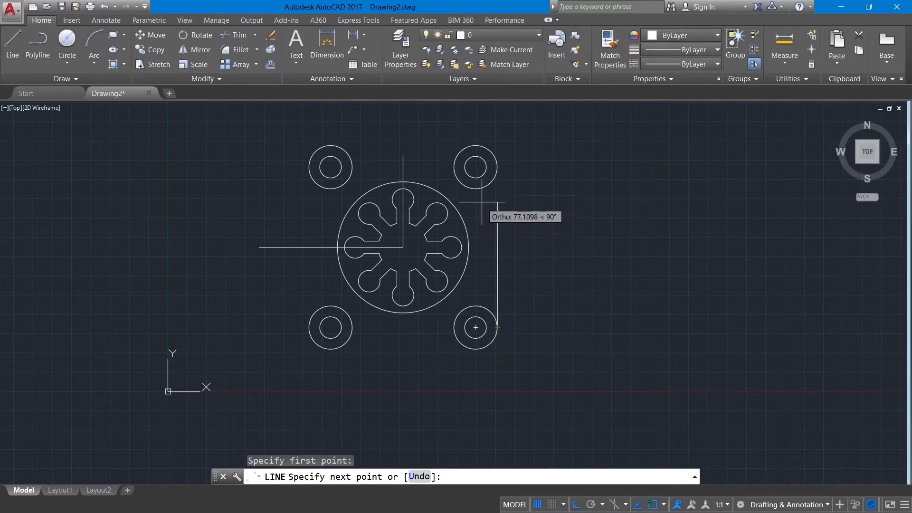
{"action": "left_click", "coordinate": [497, 157]}
{"action": "right_click", "coordinate": [499, 167]}
{"action": "left_click", "coordinate": [520, 175]}
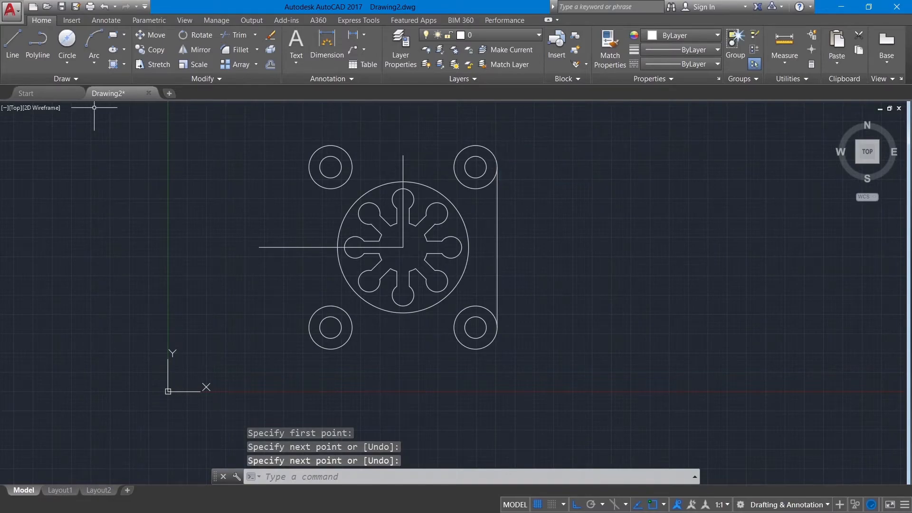
Draw a vertical line joining the outermost left quadrants of the two left-hand 28-diameter circles
{"action": "left_click", "coordinate": [12, 44]}
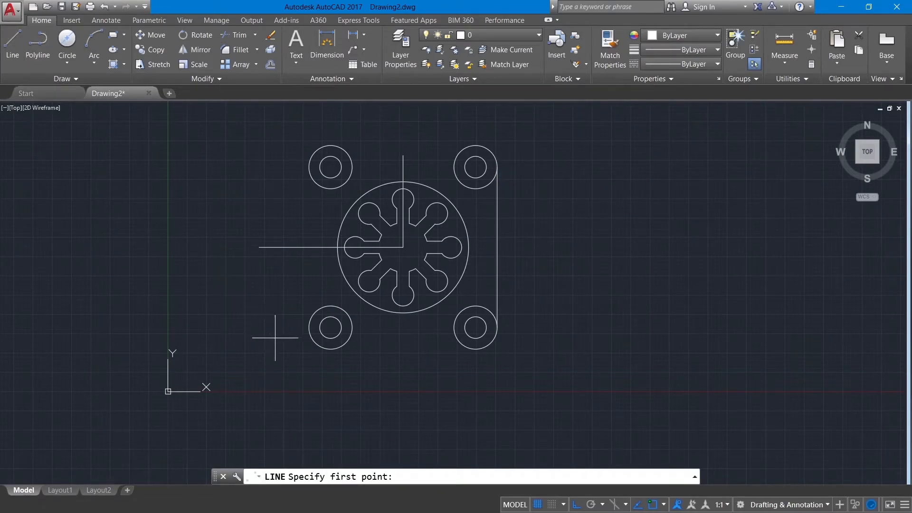
{"action": "left_click", "coordinate": [308, 328]}
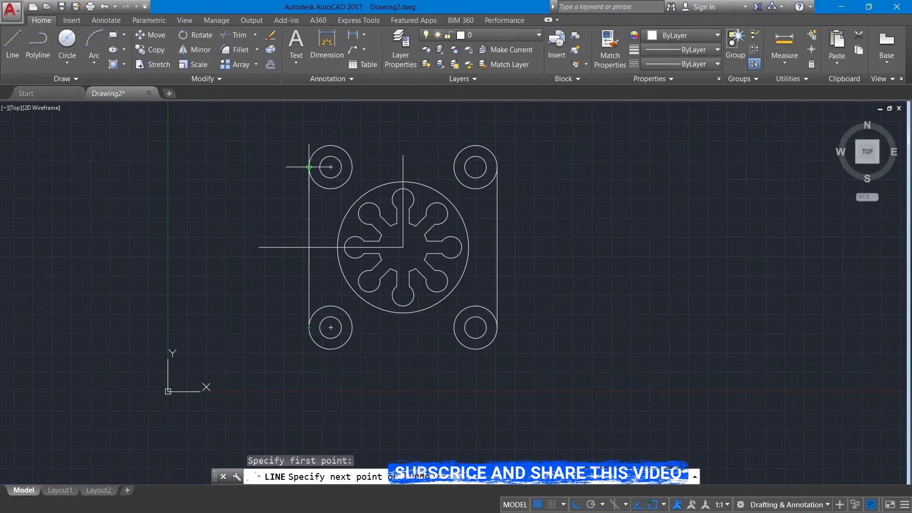
{"action": "left_click", "coordinate": [309, 168]}
{"action": "right_click", "coordinate": [309, 167]}
{"action": "left_click", "coordinate": [327, 175]}
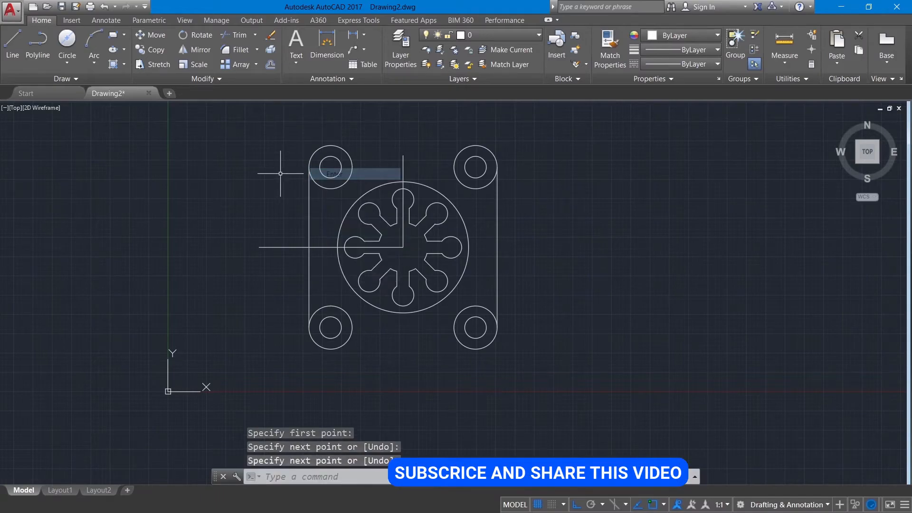
Erase the horizontal and vertical construction lines that meet at the wheel's center
{"action": "left_click", "coordinate": [265, 248]}
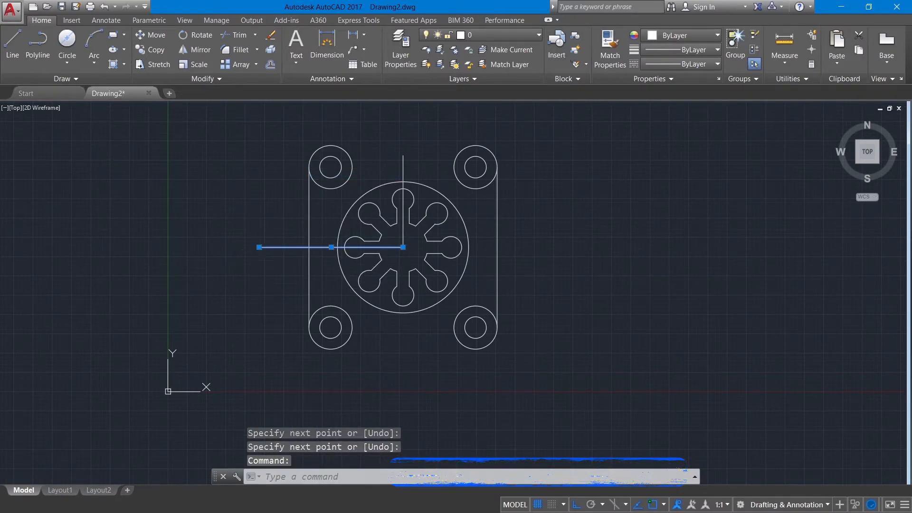
{"action": "key", "text": "Delete"}
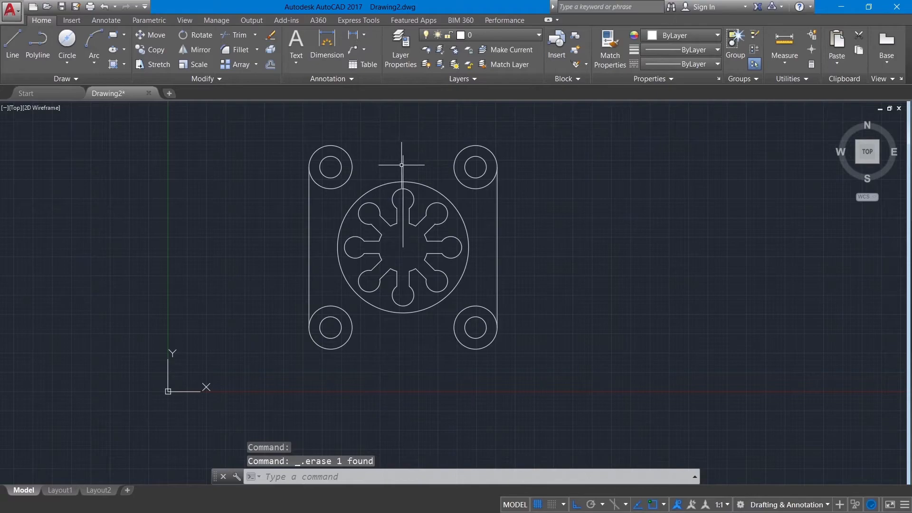
{"action": "left_click", "coordinate": [403, 165]}
{"action": "key", "text": "Delete"}
Fillet the wheel's outer circle to the upper-right 28-diameter circle with a radius of 12
{"action": "left_click", "coordinate": [256, 49]}
{"action": "left_click", "coordinate": [242, 67]}
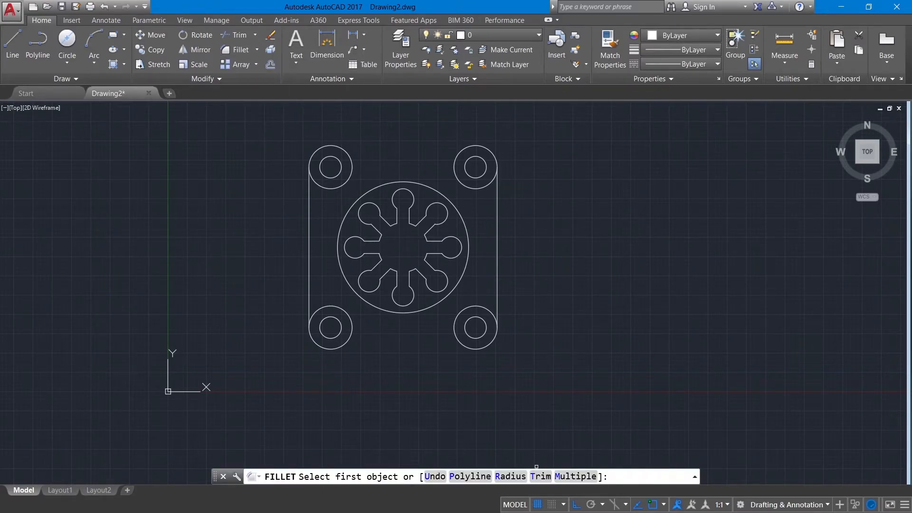
{"action": "type", "text": "R"}
{"action": "key", "text": "Return"}
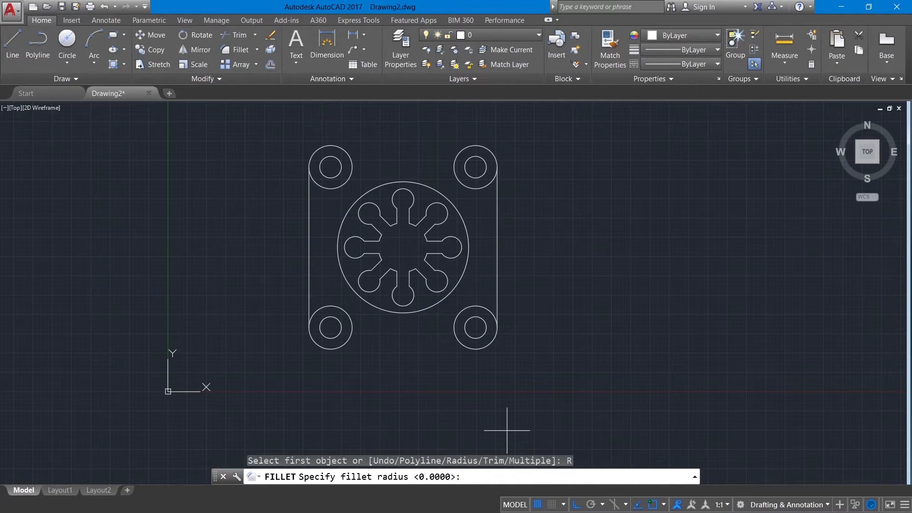
{"action": "type", "text": "12"}
{"action": "key", "text": "Return"}
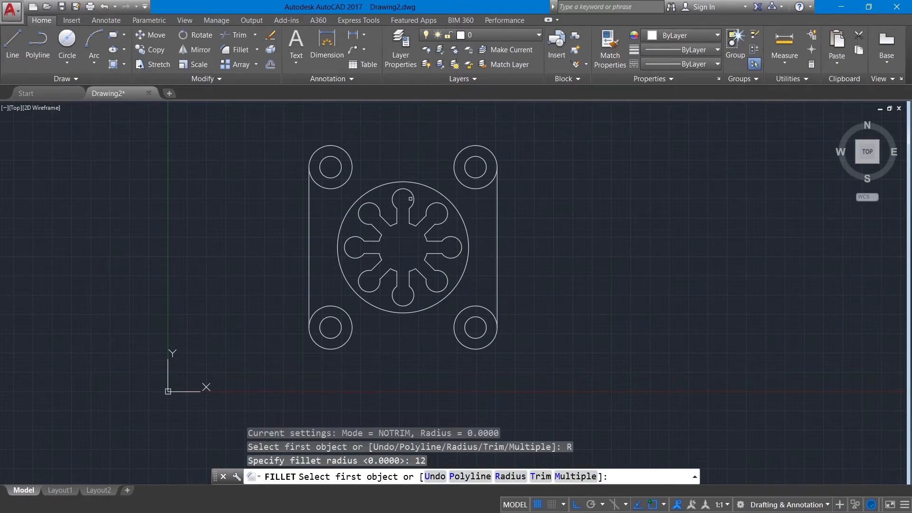
{"action": "left_click", "coordinate": [429, 184]}
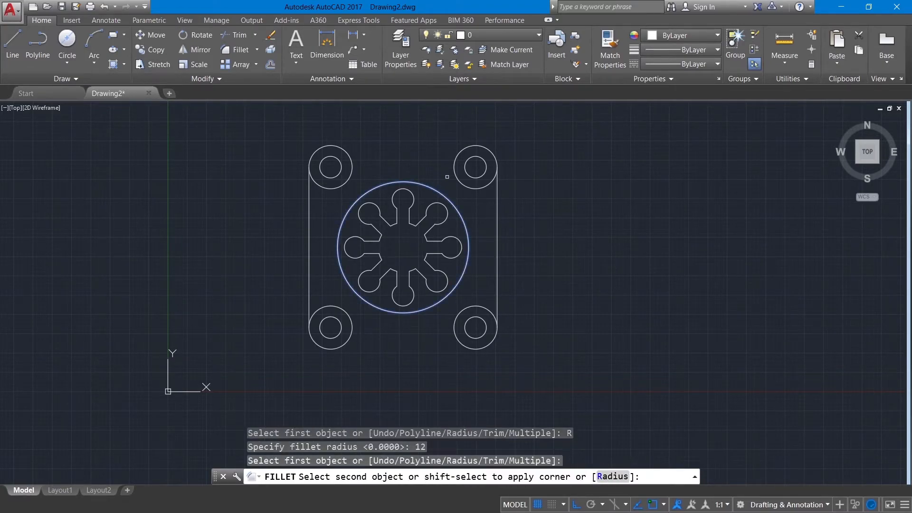
{"action": "left_click", "coordinate": [456, 174]}
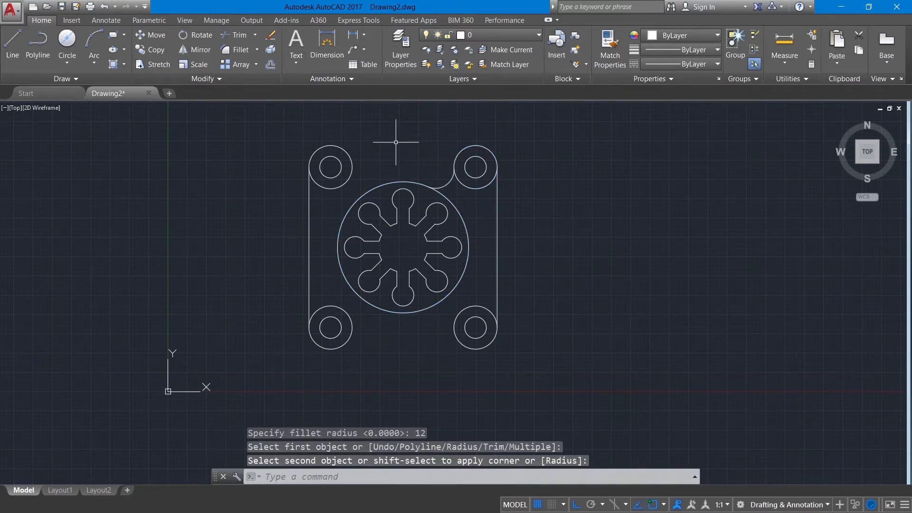
Add radius-12 fillets between the wheel's outer circle and the lower-right and lower-left 28-diameter circles
{"action": "right_click", "coordinate": [237, 161]}
{"action": "left_click", "coordinate": [257, 168]}
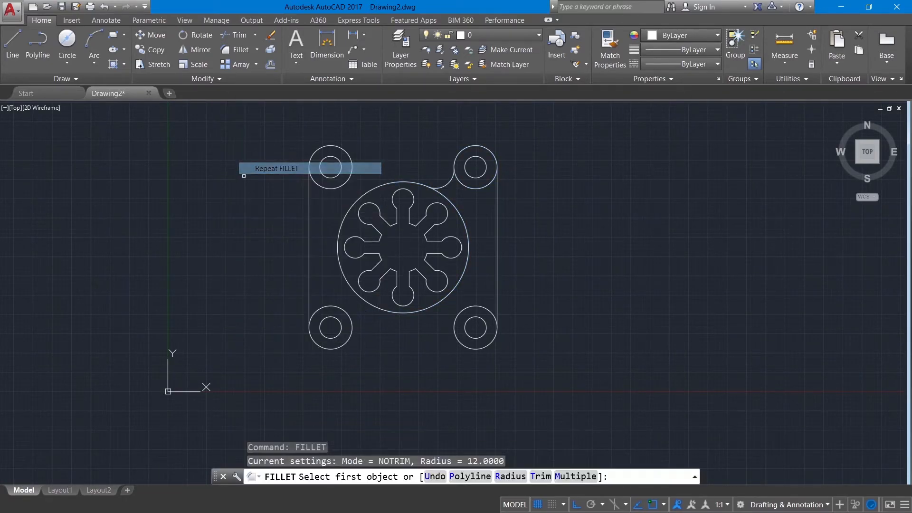
{"action": "left_click", "coordinate": [439, 301]}
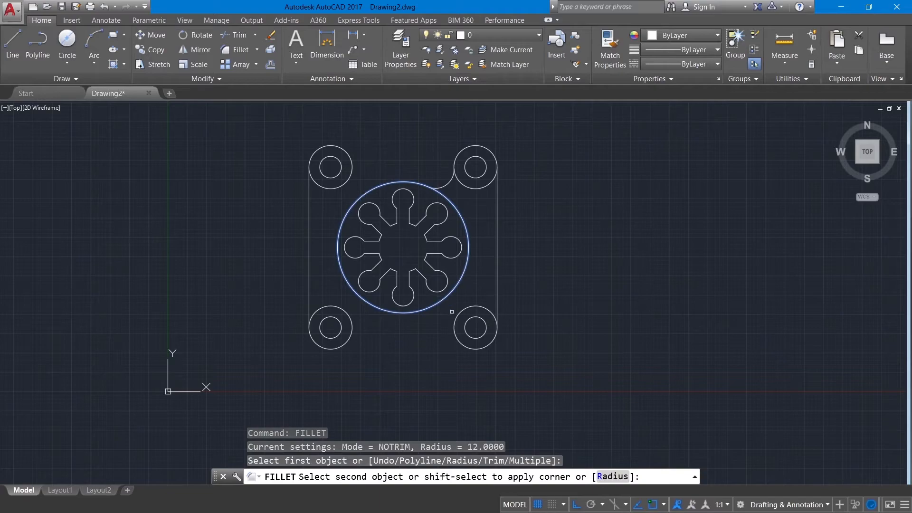
{"action": "left_click", "coordinate": [455, 315]}
{"action": "right_click", "coordinate": [372, 337]}
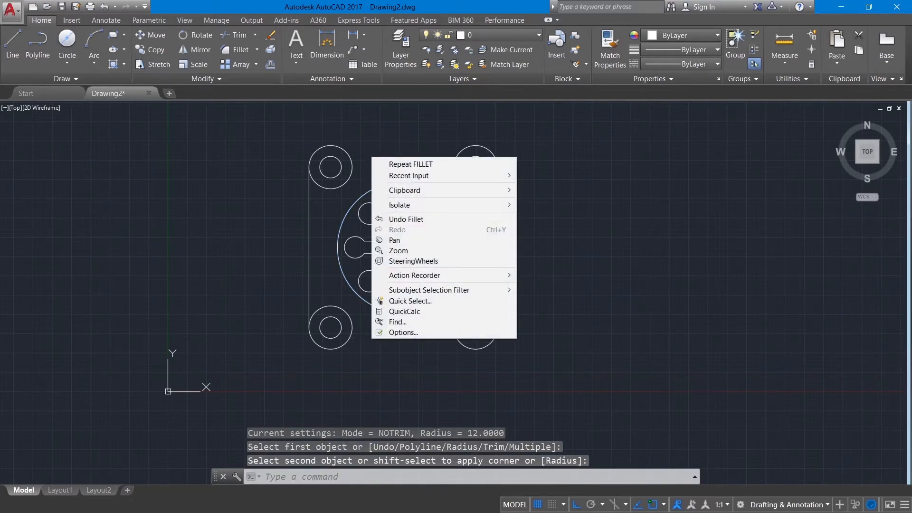
{"action": "left_click", "coordinate": [410, 163]}
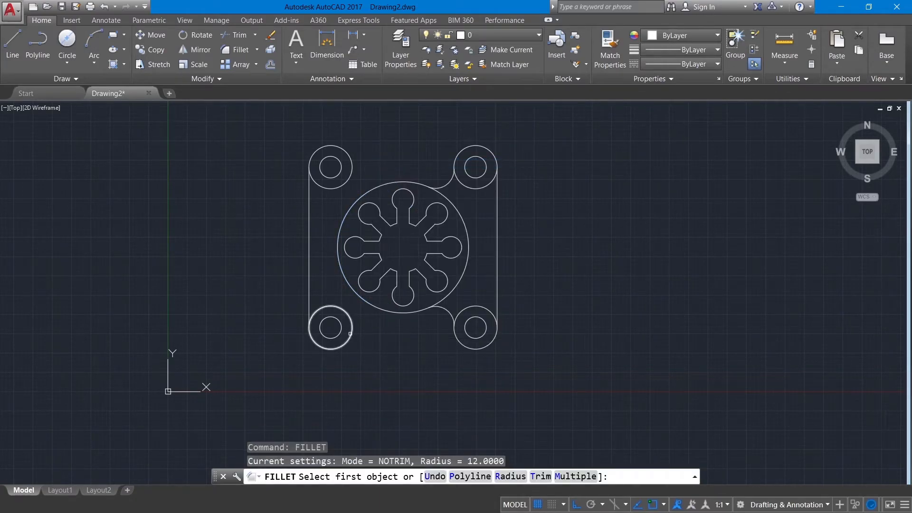
{"action": "left_click", "coordinate": [351, 336]}
{"action": "left_click", "coordinate": [369, 300]}
Fillet the upper-left 28-diameter circle to the wheel's outer circle with a radius of 12
{"action": "right_click", "coordinate": [223, 193]}
{"action": "left_click", "coordinate": [314, 199]}
{"action": "left_click", "coordinate": [345, 183]}
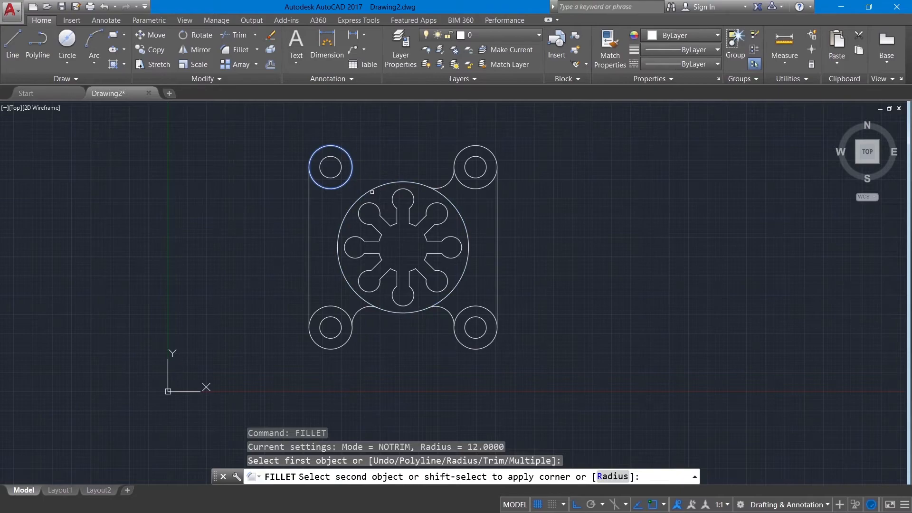
{"action": "left_click", "coordinate": [372, 192]}
{"action": "right_click", "coordinate": [250, 203]}
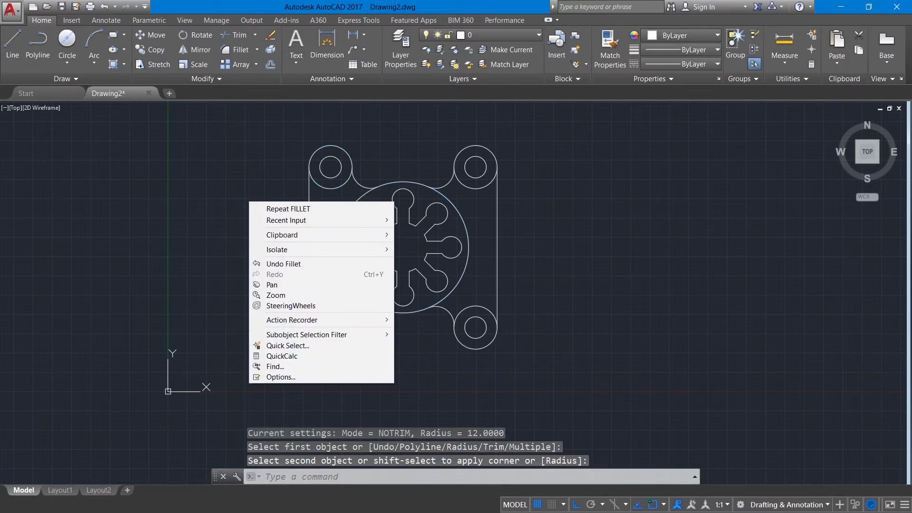
{"action": "left_click", "coordinate": [238, 177]}
{"action": "left_click", "coordinate": [233, 184]}
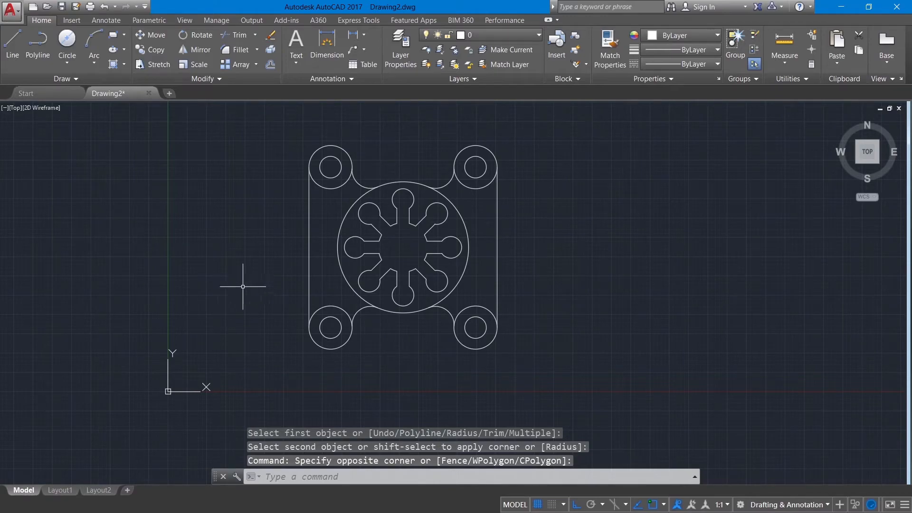
{"action": "type", "text": "j"}
{"action": "key", "text": "Return"}
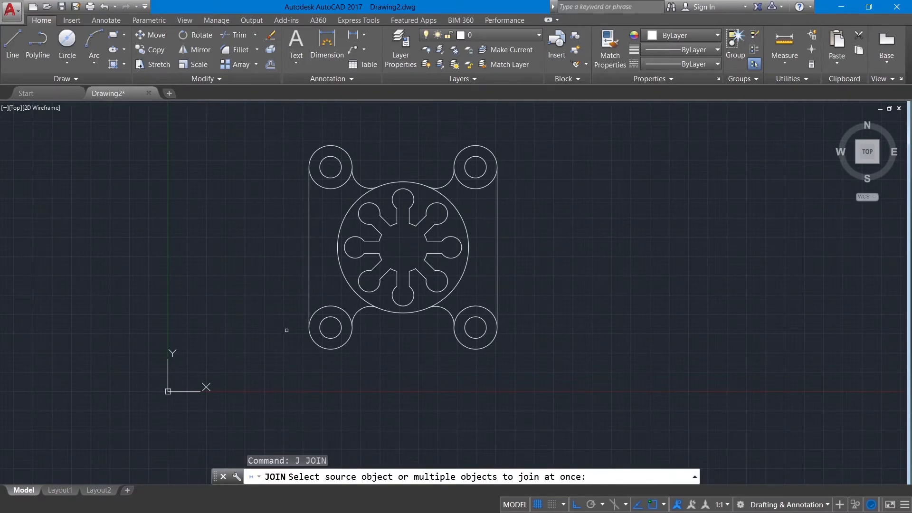
{"action": "left_click", "coordinate": [309, 331]}
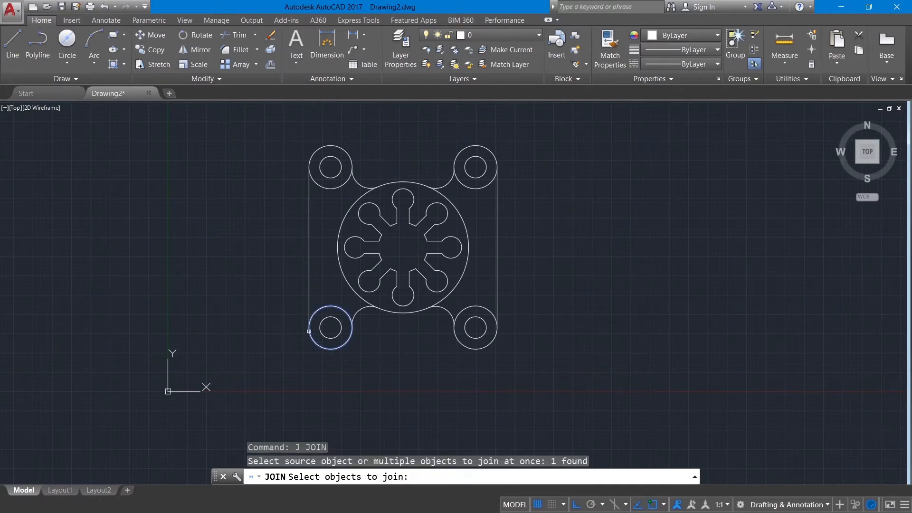
{"action": "key", "text": "Return"}
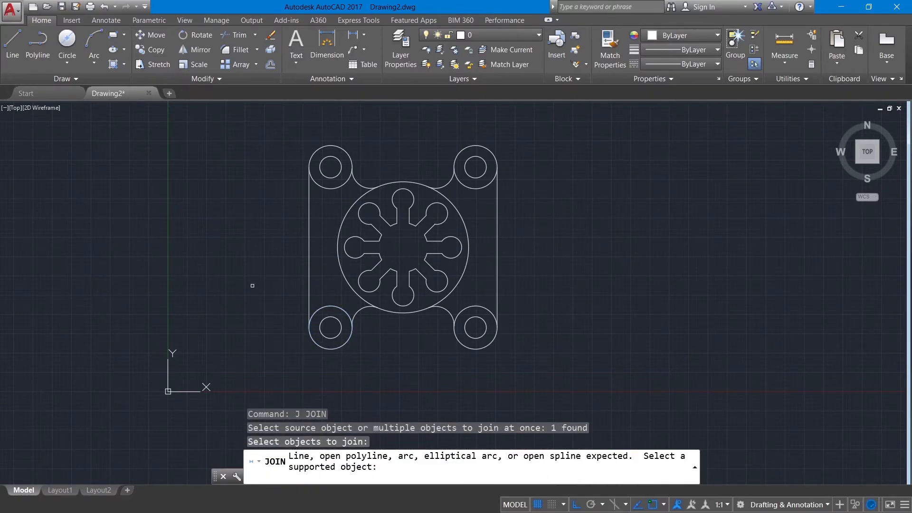
{"action": "key", "text": "Escape"}
Trim away the inward-facing arcs of the four 28-diameter corner circles between the fillets and side lines
{"action": "type", "text": "t"}
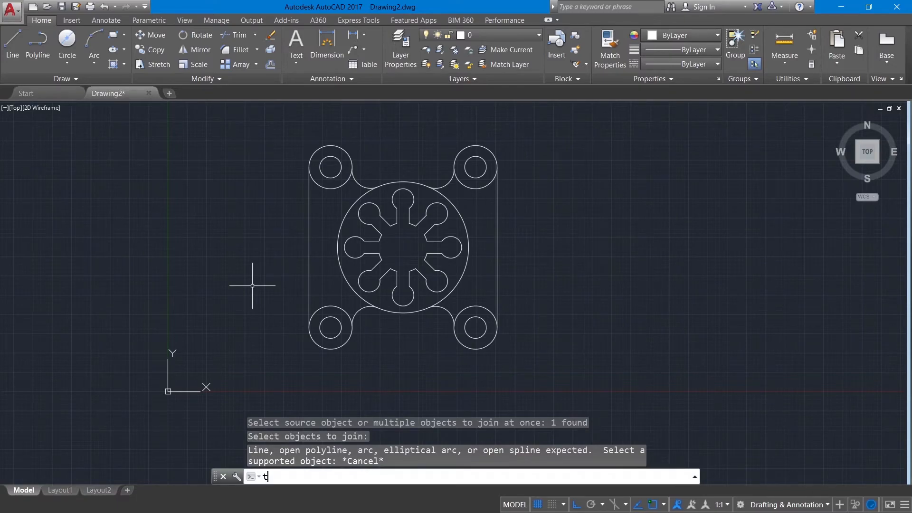
{"action": "type", "text": "s or"}
{"action": "key", "text": "Return"}
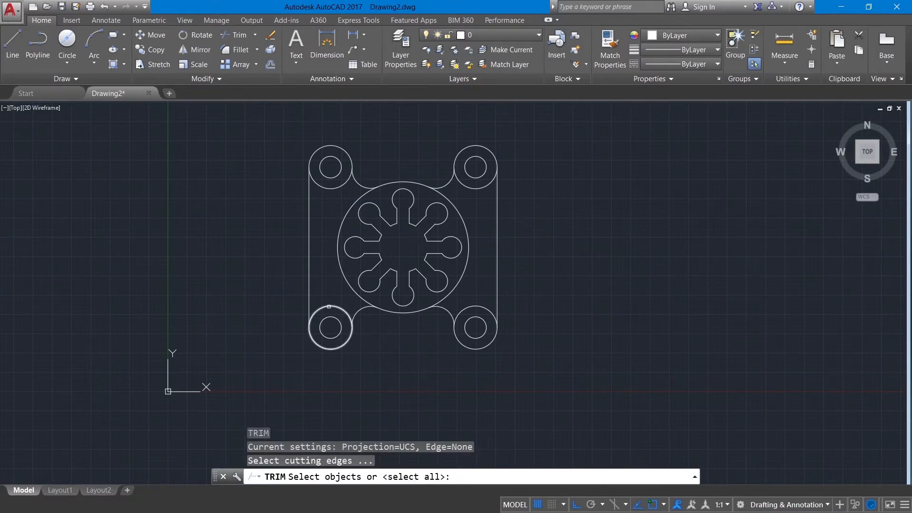
{"action": "key", "text": "Return"}
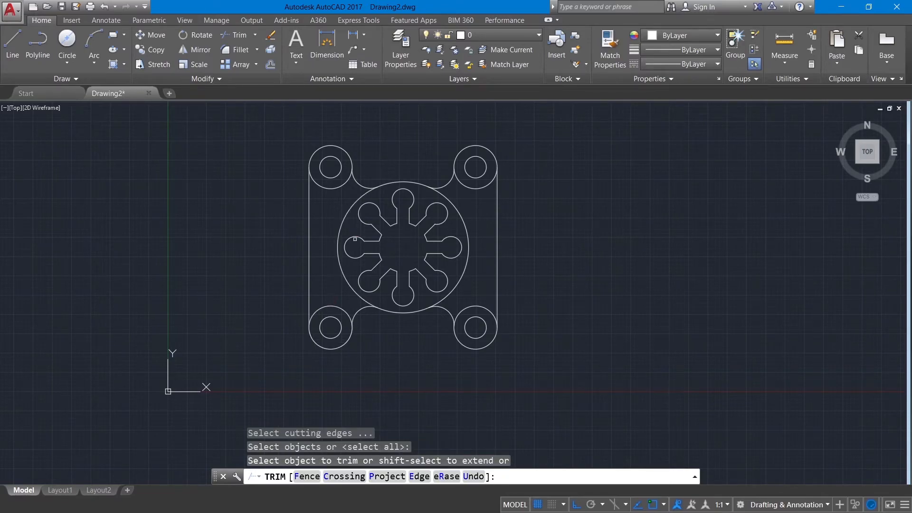
{"action": "left_click", "coordinate": [325, 307]}
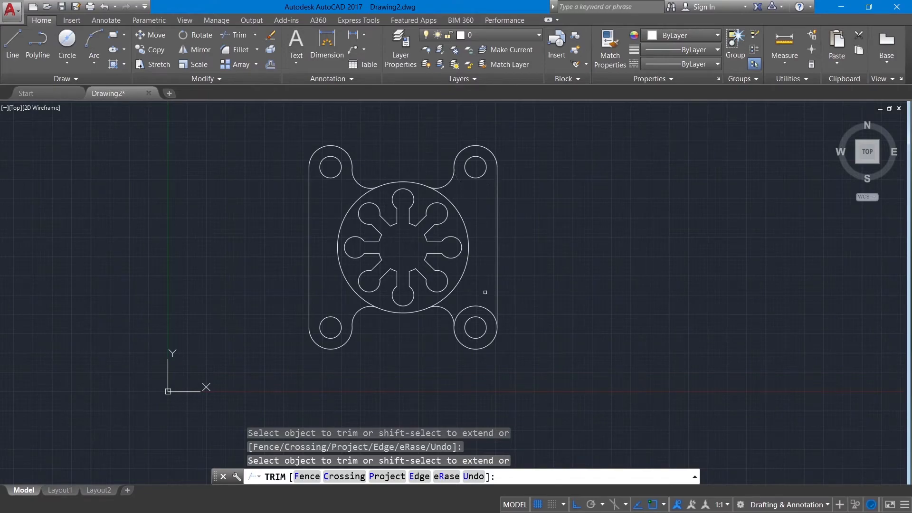
{"action": "left_click", "coordinate": [482, 306]}
{"action": "right_click", "coordinate": [553, 240]}
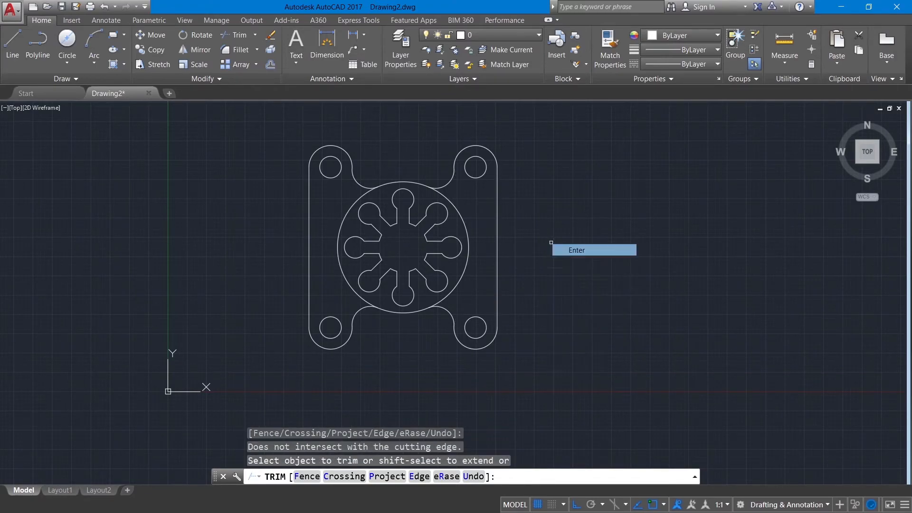
{"action": "left_click", "coordinate": [560, 248]}
Join the lines and arcs of all eight keyhole slots inside the wheel into polylines
{"action": "scroll", "coordinate": [548, 297], "scroll_direction": "down", "scroll_amount": 2}
{"action": "scroll", "coordinate": [547, 277], "scroll_direction": "up", "scroll_amount": 2}
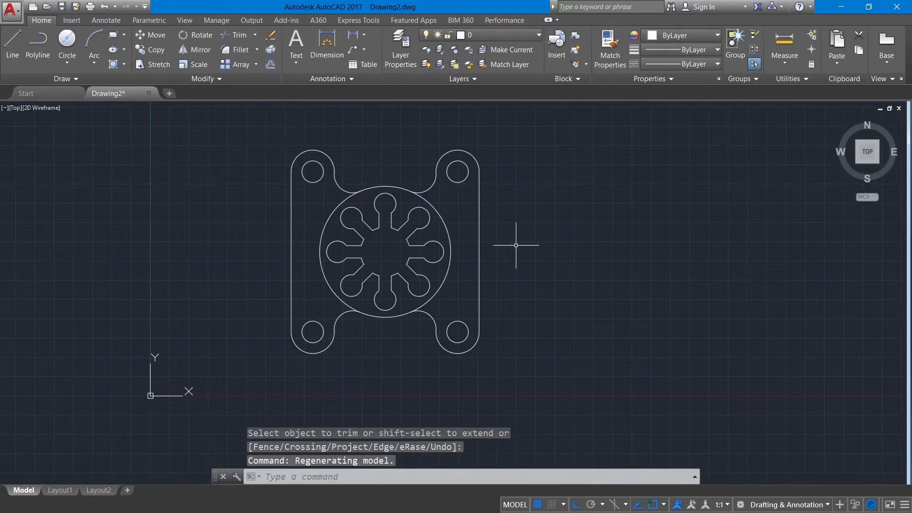
{"action": "mouse_move", "coordinate": [516, 229]}
{"action": "middle_mouse_down"}
{"action": "mouse_move", "coordinate": [525, 210]}
{"action": "mouse_move", "coordinate": [541, 232]}
{"action": "middle_mouse_up"}
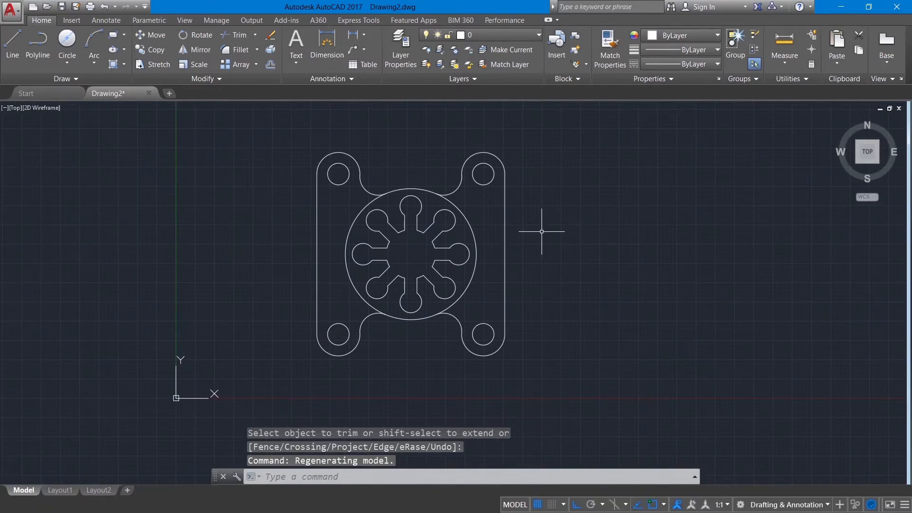
{"action": "type", "text": "j"}
{"action": "key", "text": "Return"}
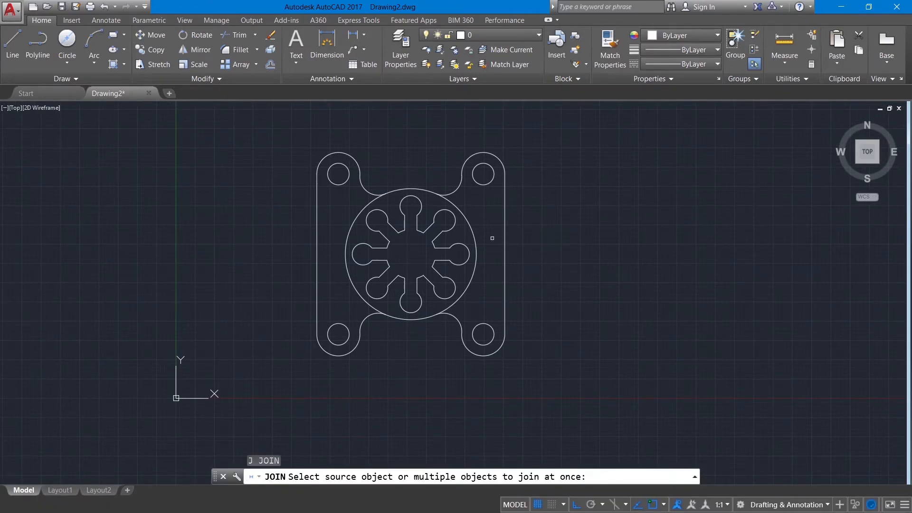
{"action": "left_click", "coordinate": [415, 254]}
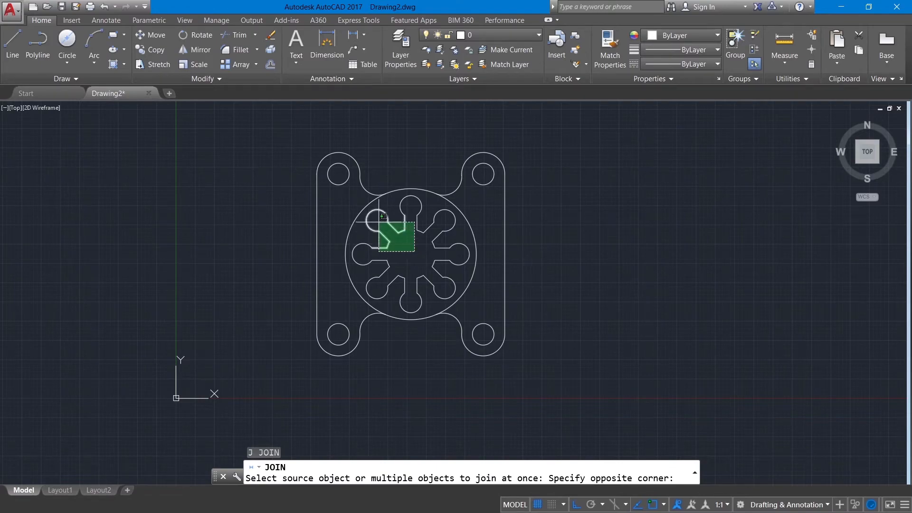
{"action": "left_click", "coordinate": [357, 202]}
{"action": "left_click", "coordinate": [405, 262]}
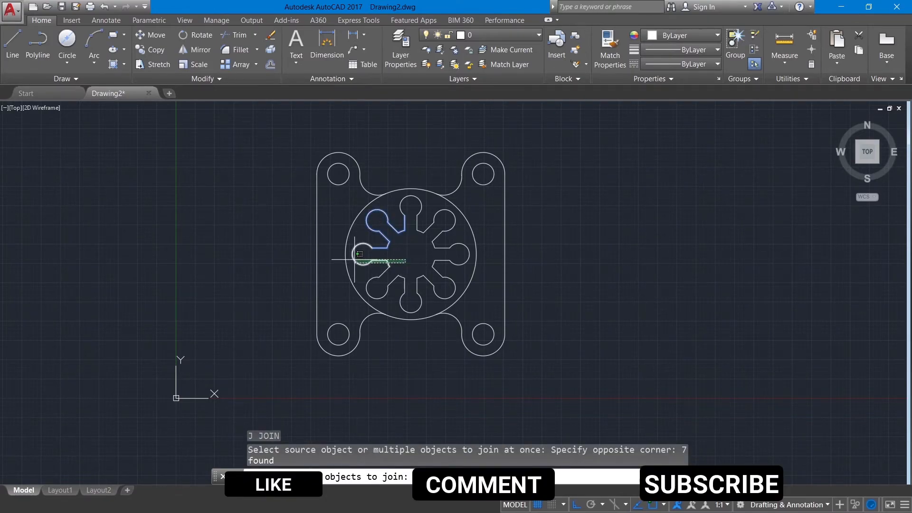
{"action": "left_click", "coordinate": [332, 240]}
{"action": "left_click", "coordinate": [413, 264]}
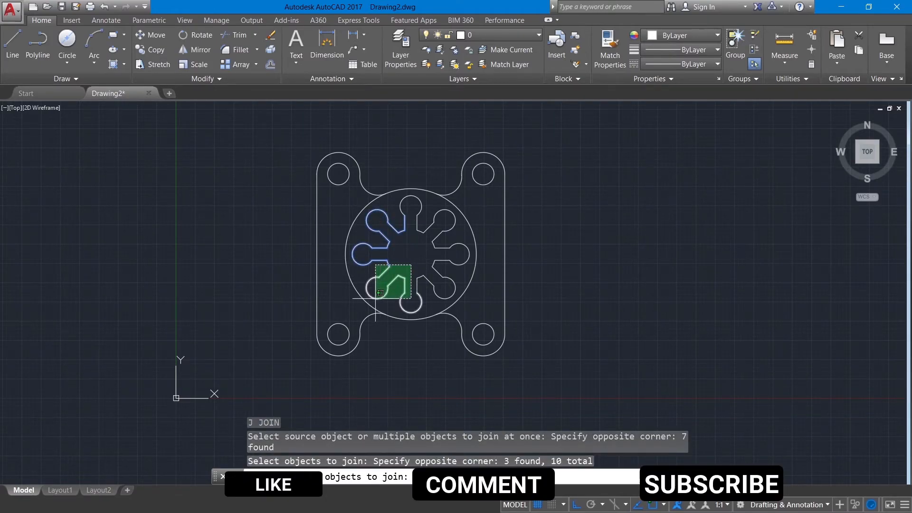
{"action": "left_click", "coordinate": [353, 321]}
{"action": "left_click", "coordinate": [463, 233]}
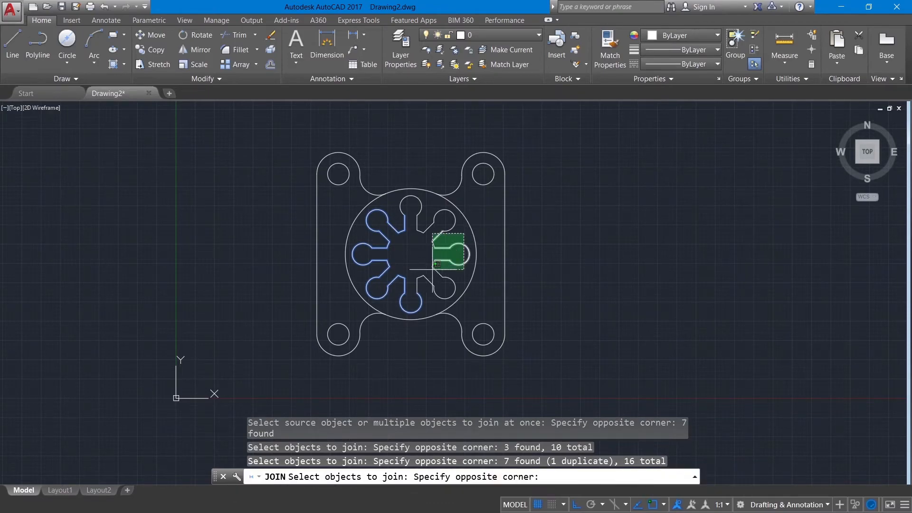
{"action": "left_click", "coordinate": [413, 287]}
{"action": "left_click", "coordinate": [435, 208]}
{"action": "left_click", "coordinate": [408, 215]}
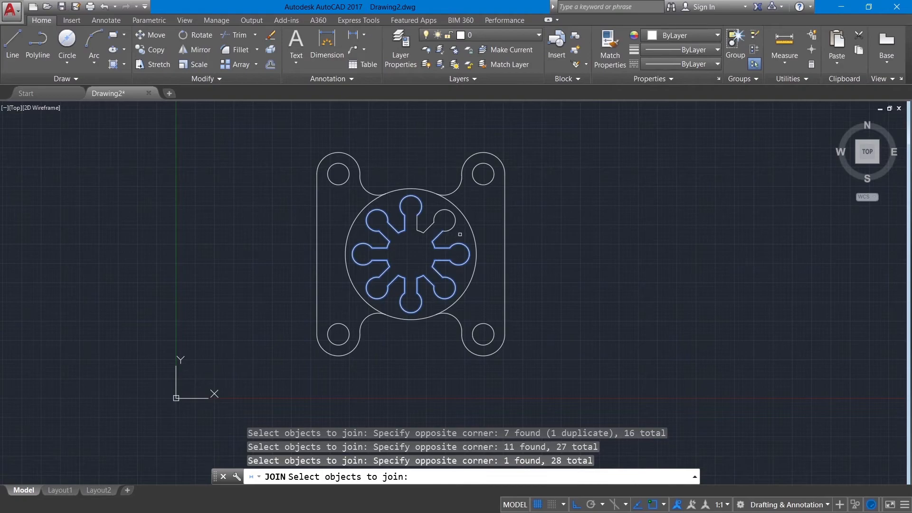
{"action": "left_click", "coordinate": [460, 234]}
{"action": "left_click", "coordinate": [381, 195]}
{"action": "key", "text": "Return"}
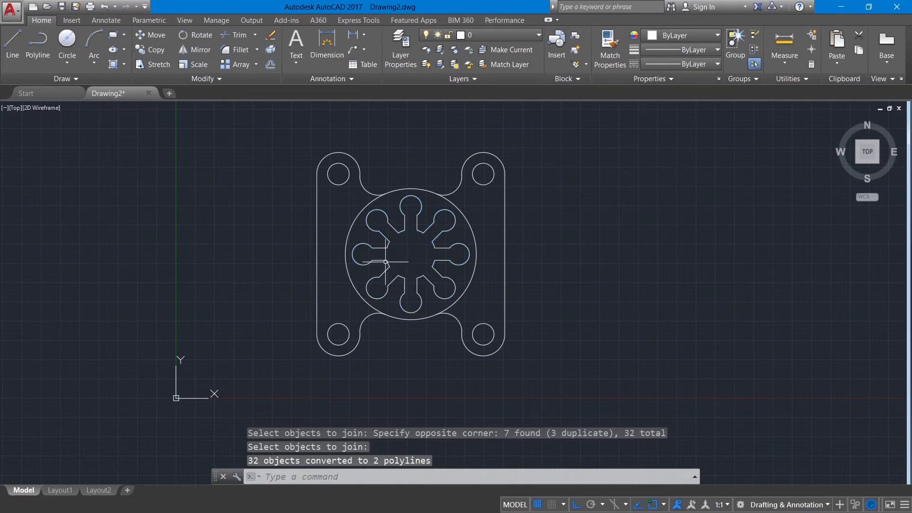
Join the upper and lower polylines of the slot profile into a single polyline
{"action": "right_click", "coordinate": [403, 252]}
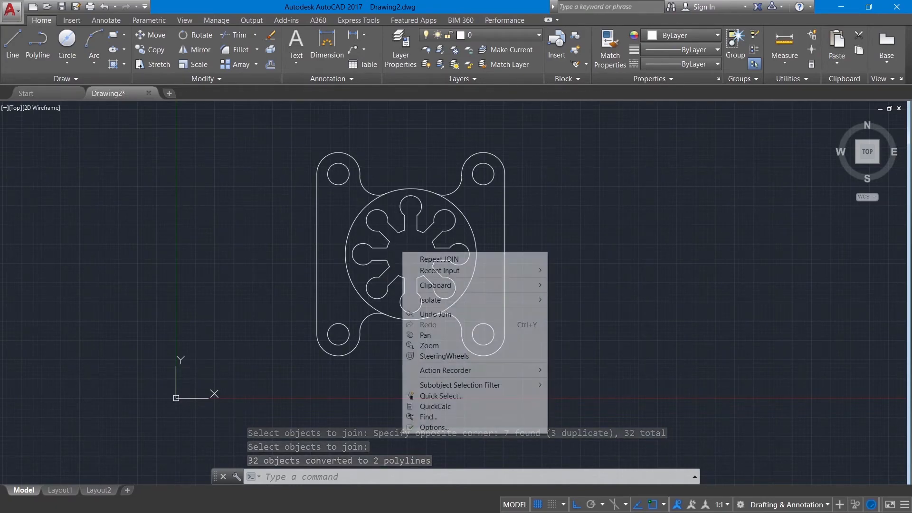
{"action": "left_click", "coordinate": [405, 259]}
{"action": "left_click", "coordinate": [403, 277]}
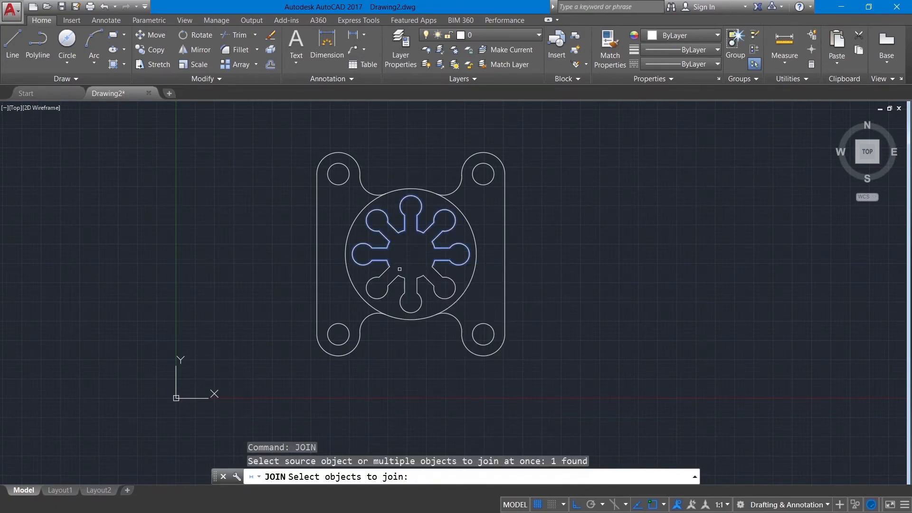
{"action": "left_click", "coordinate": [402, 278]}
{"action": "key", "text": "Return"}
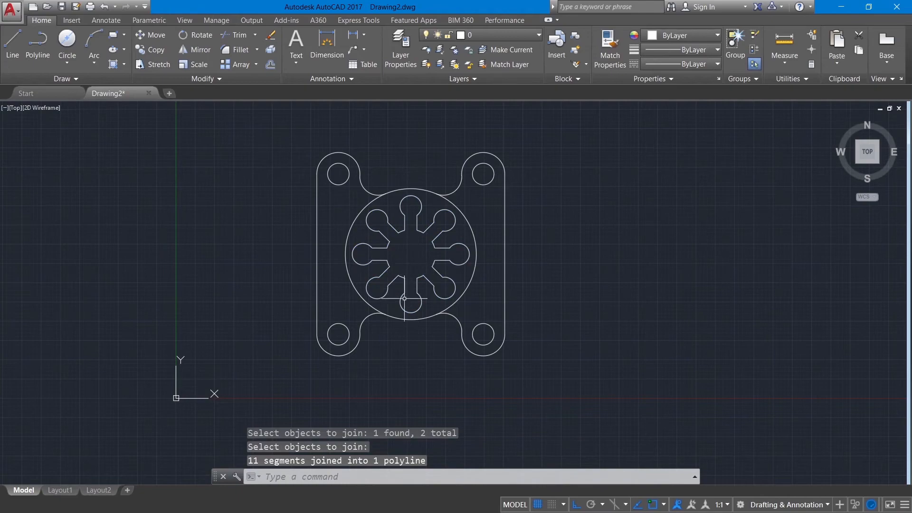
Join the fillets, corner arcs and vertical side lines of the outer outline into polylines on both sides of the wheel
{"action": "right_click", "coordinate": [261, 208]}
{"action": "left_click", "coordinate": [328, 210]}
{"action": "left_click", "coordinate": [342, 197]}
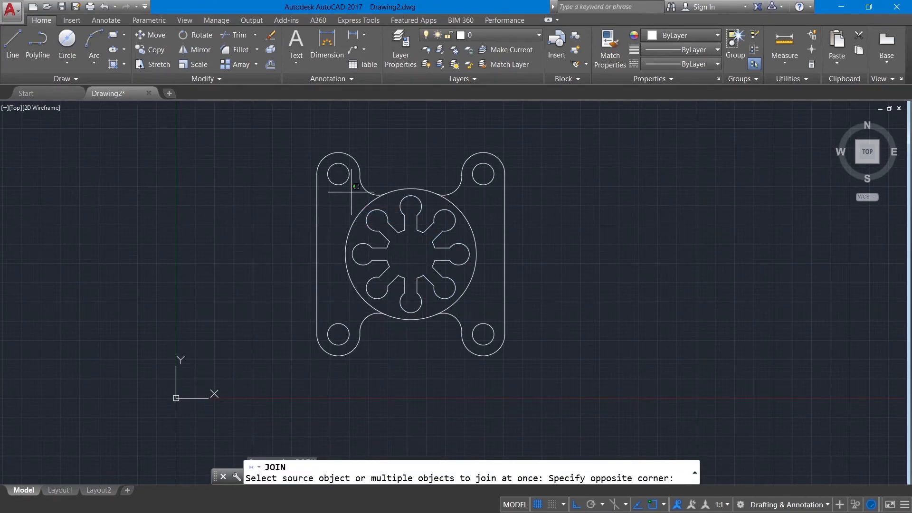
{"action": "left_click", "coordinate": [306, 153]}
{"action": "left_click", "coordinate": [362, 187]}
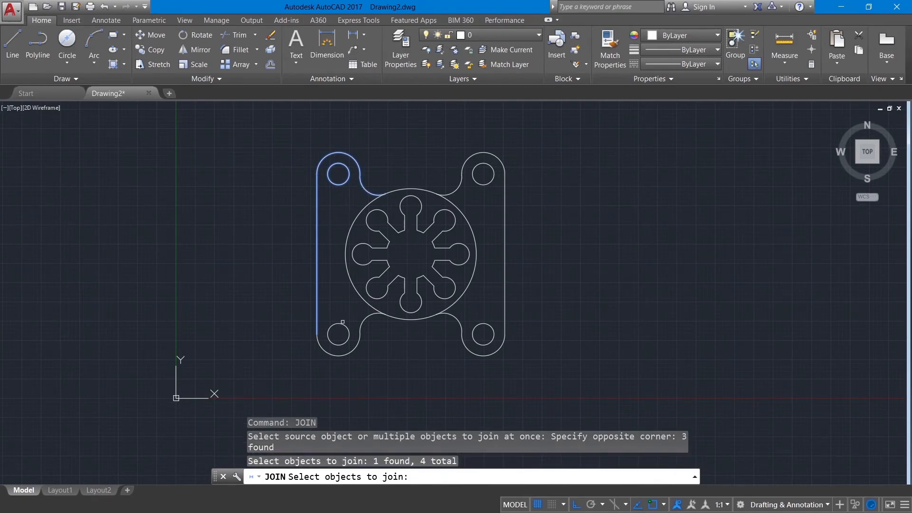
{"action": "left_click", "coordinate": [383, 354]}
{"action": "left_click", "coordinate": [313, 321]}
{"action": "left_click", "coordinate": [526, 354]}
{"action": "left_click", "coordinate": [454, 319]}
{"action": "left_click", "coordinate": [517, 151]}
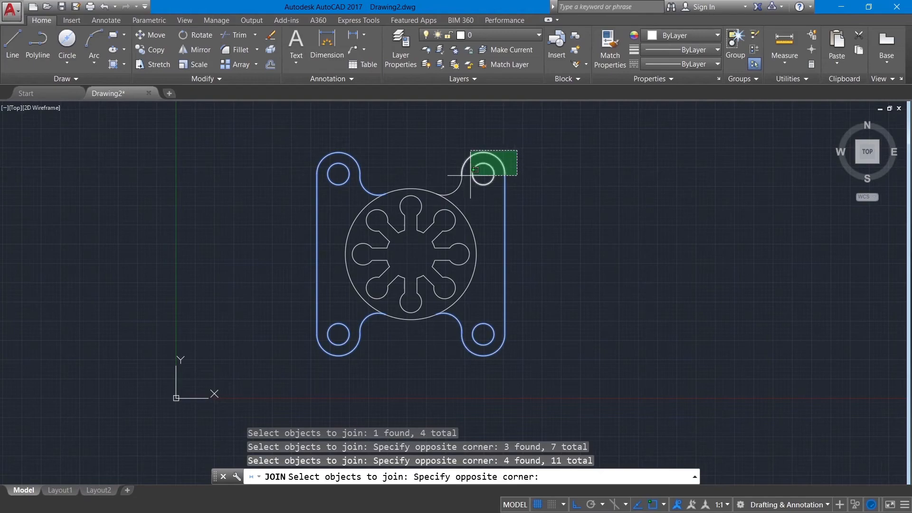
{"action": "left_click", "coordinate": [456, 179]}
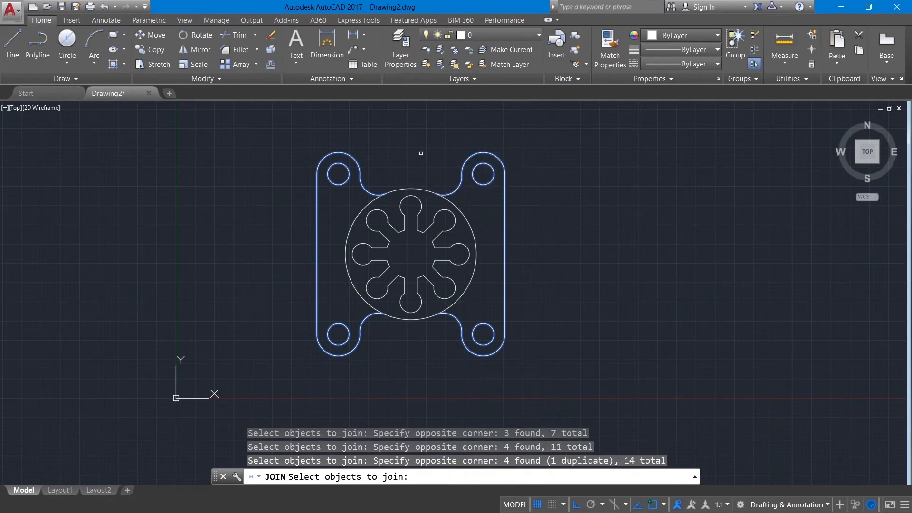
{"action": "key", "text": "Return"}
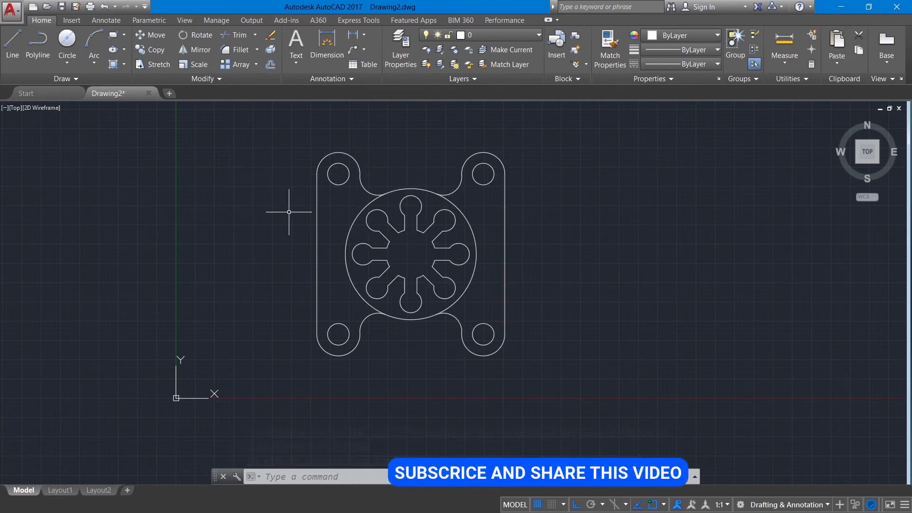
Set the colour of the wheel's outer circle to Green in its properties
{"action": "left_click", "coordinate": [400, 189]}
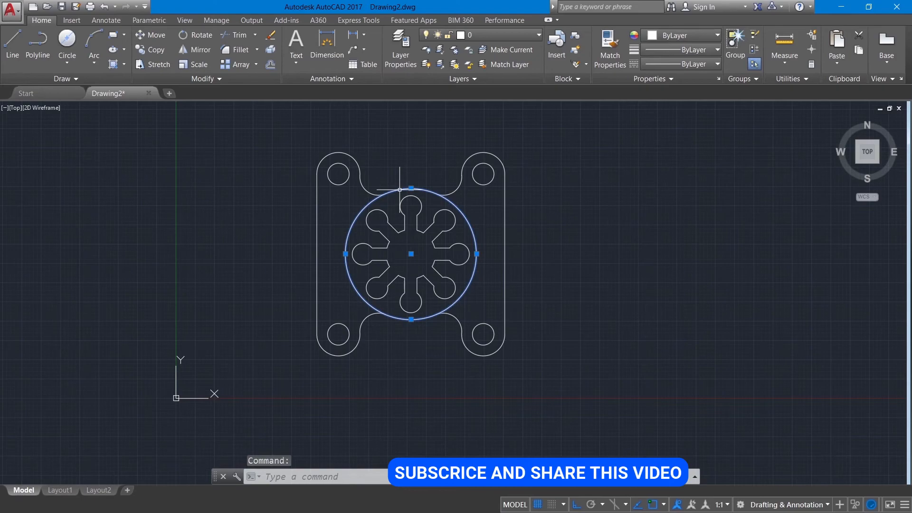
{"action": "right_click", "coordinate": [399, 190]}
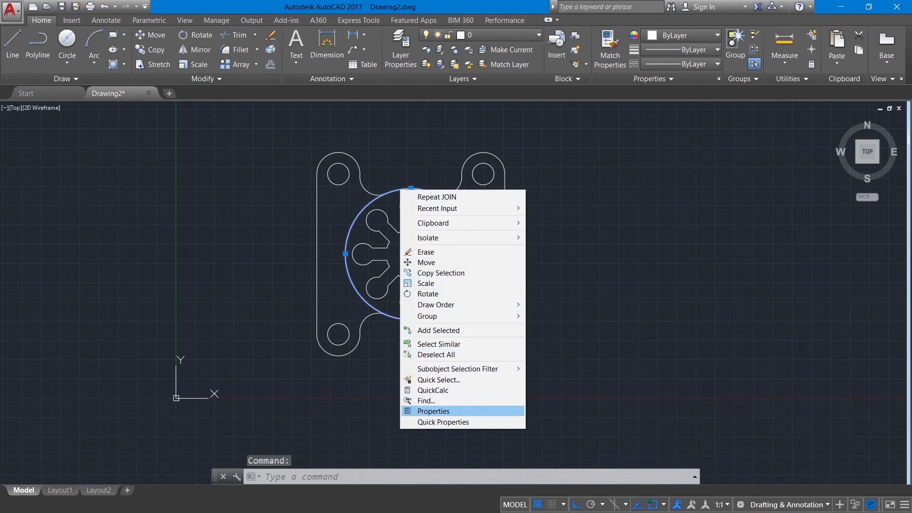
{"action": "left_click", "coordinate": [433, 411]}
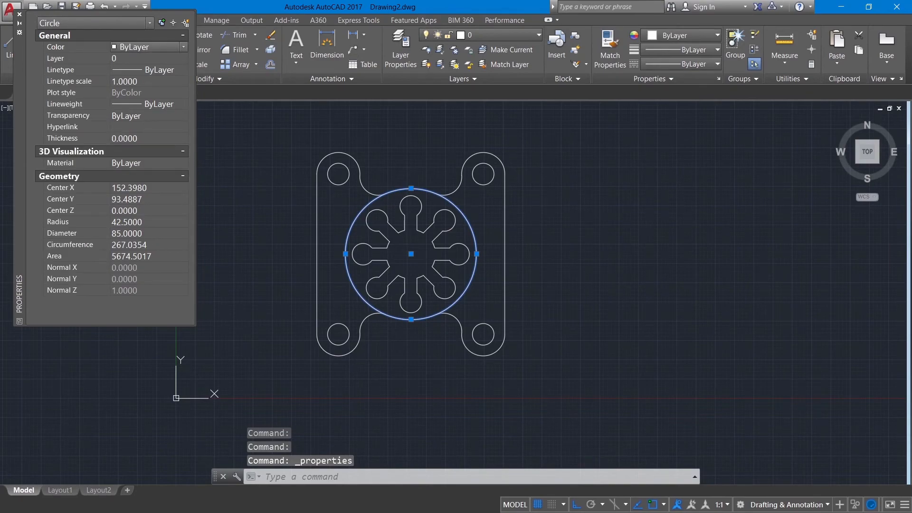
{"action": "left_click", "coordinate": [183, 47]}
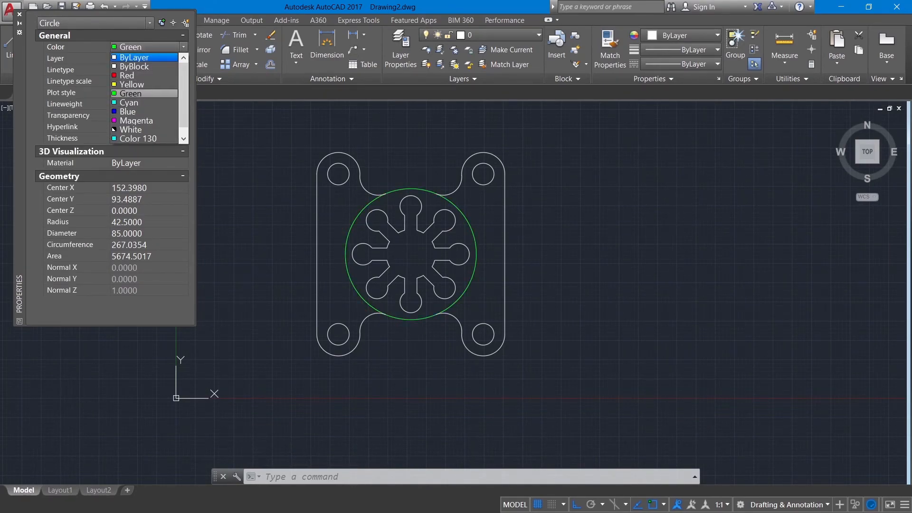
{"action": "left_click", "coordinate": [131, 94]}
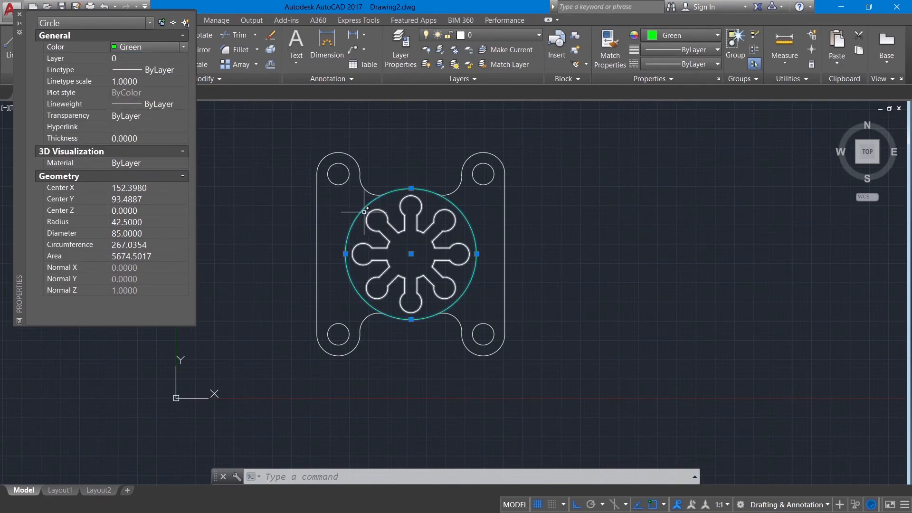
{"action": "key", "text": "Escape"}
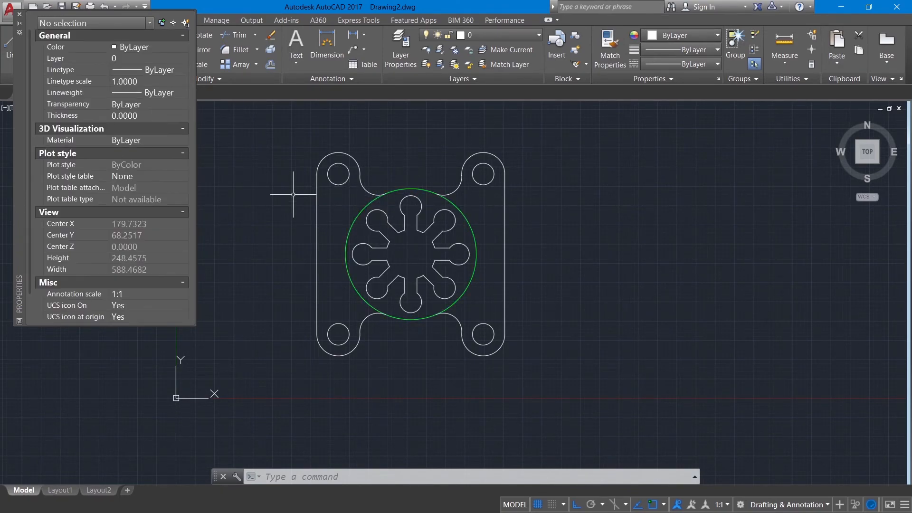
Set the colour of the joined keyhole slot profile inside the wheel to Cyan
{"action": "left_click", "coordinate": [374, 217]}
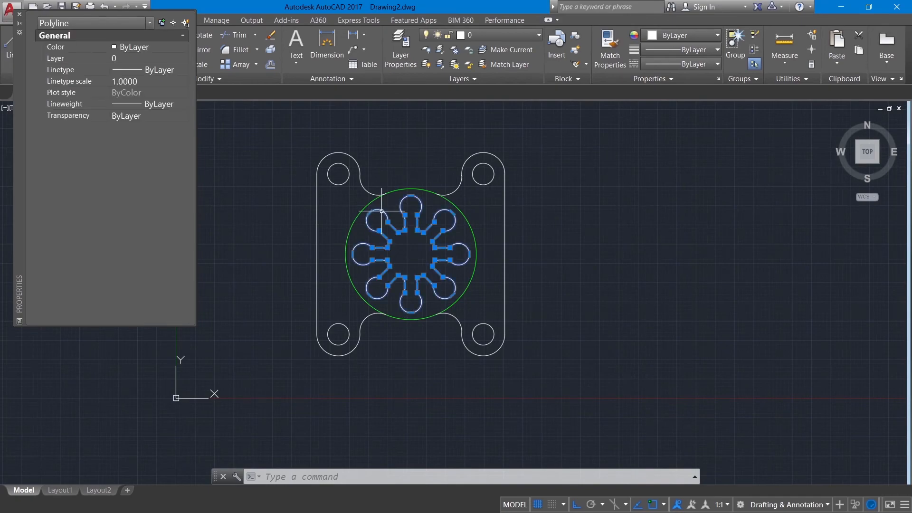
{"action": "left_click", "coordinate": [148, 47]}
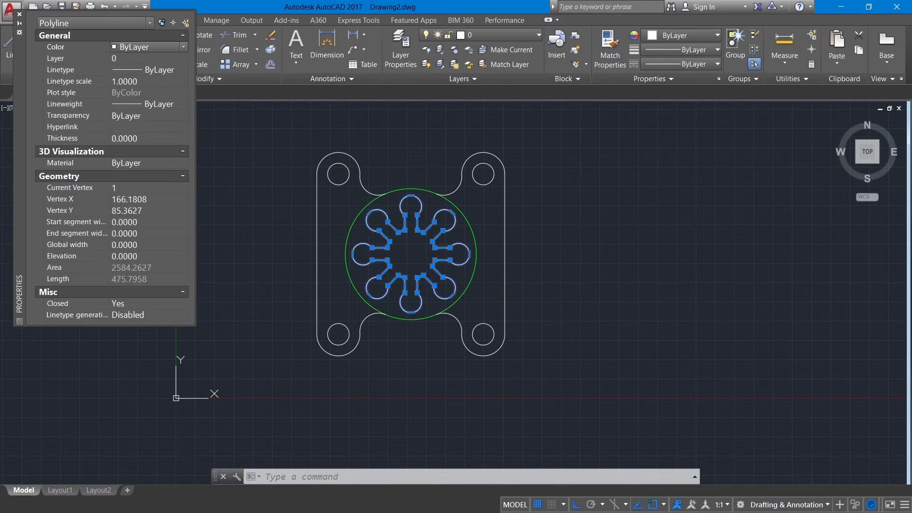
{"action": "left_click", "coordinate": [183, 47]}
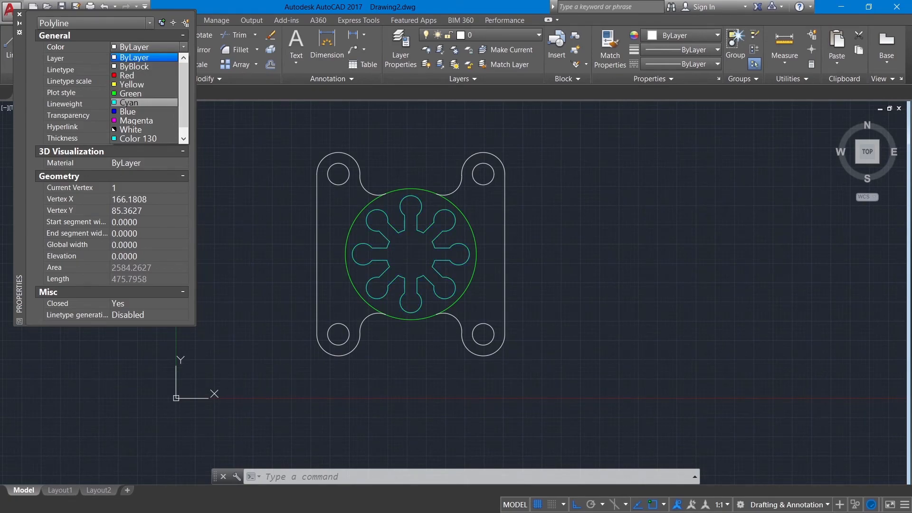
{"action": "left_click", "coordinate": [136, 103]}
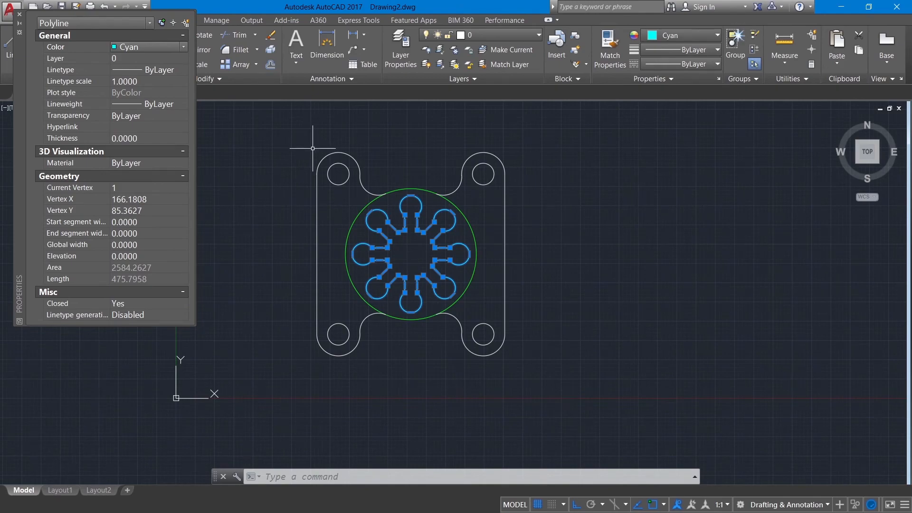
{"action": "key", "text": "Escape"}
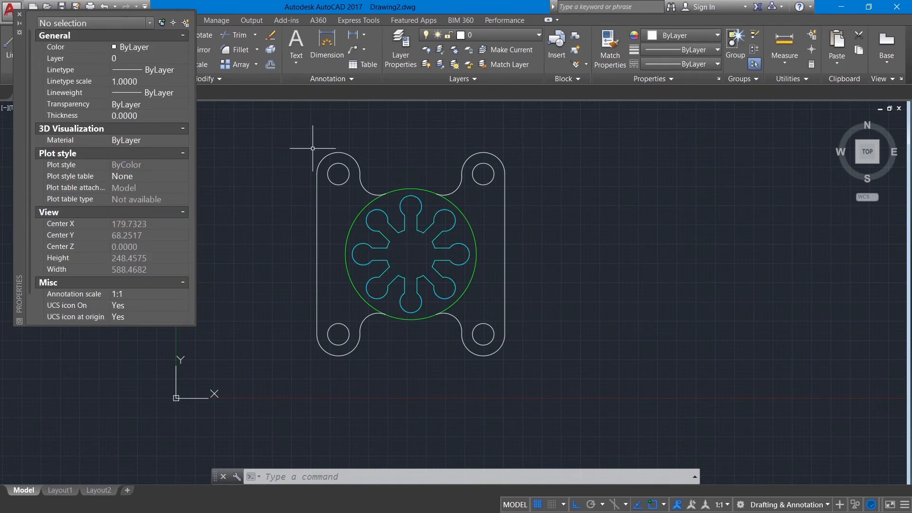
Set the colour of both outer outline polylines to Yellow and close the object properties
{"action": "left_click", "coordinate": [336, 153]}
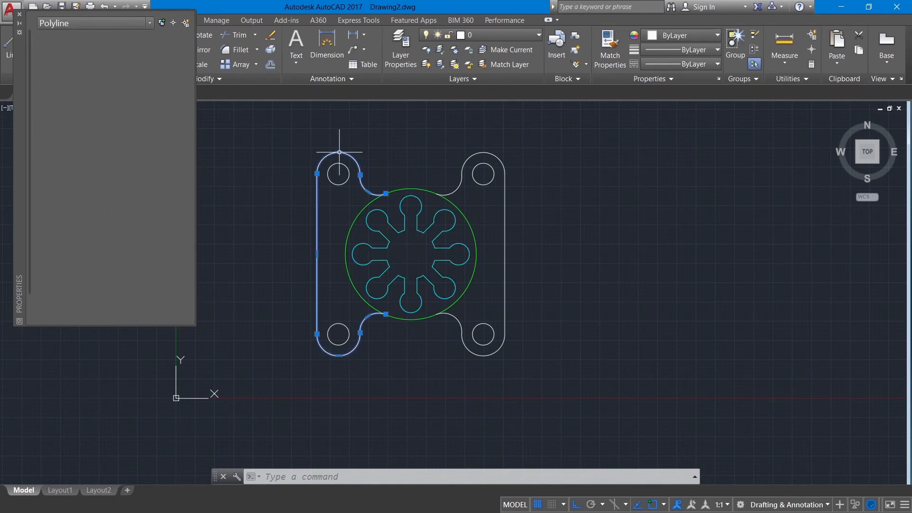
{"action": "left_click", "coordinate": [502, 150]}
{"action": "left_click", "coordinate": [142, 46]}
{"action": "left_click", "coordinate": [182, 46]}
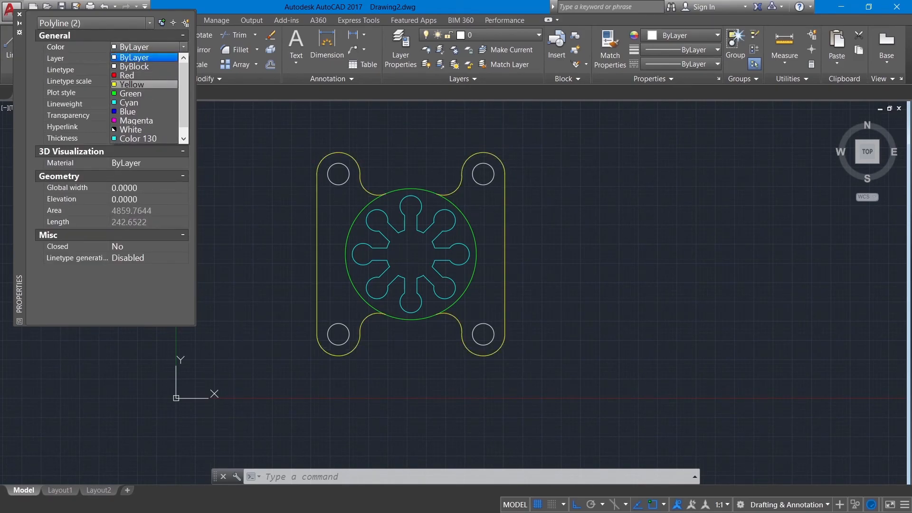
{"action": "left_click", "coordinate": [142, 84]}
{"action": "key", "text": "Escape"}
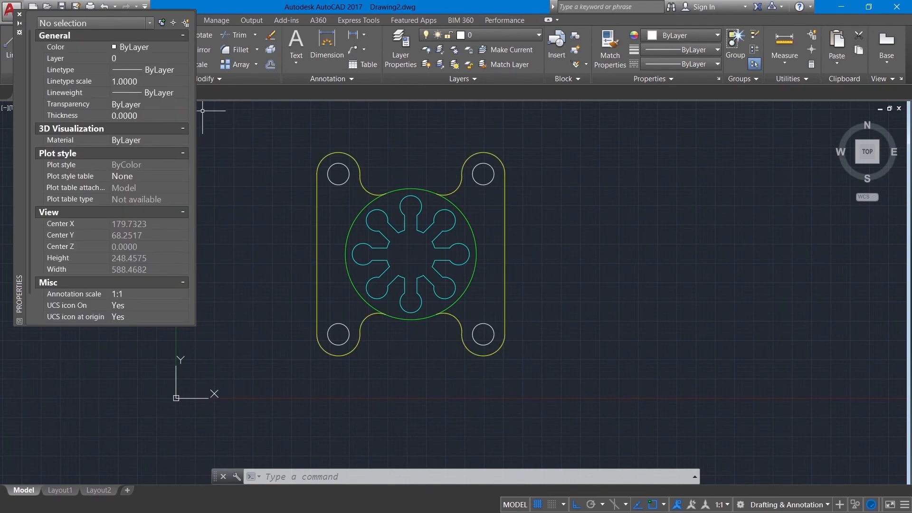
{"action": "key", "text": "ctrl+1"}
Switch to the desktop and open the reference drawing image named 1
{"action": "left_click", "coordinate": [845, 6]}
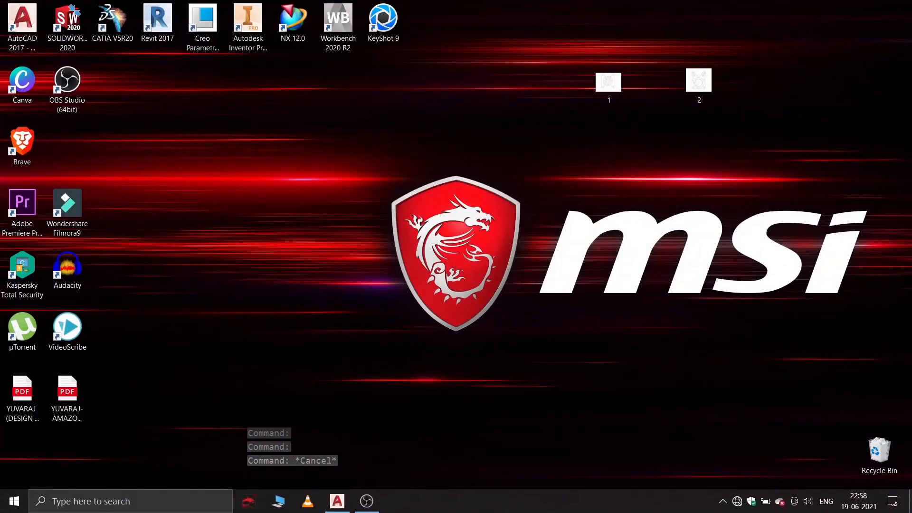
{"action": "double_click", "coordinate": [608, 82]}
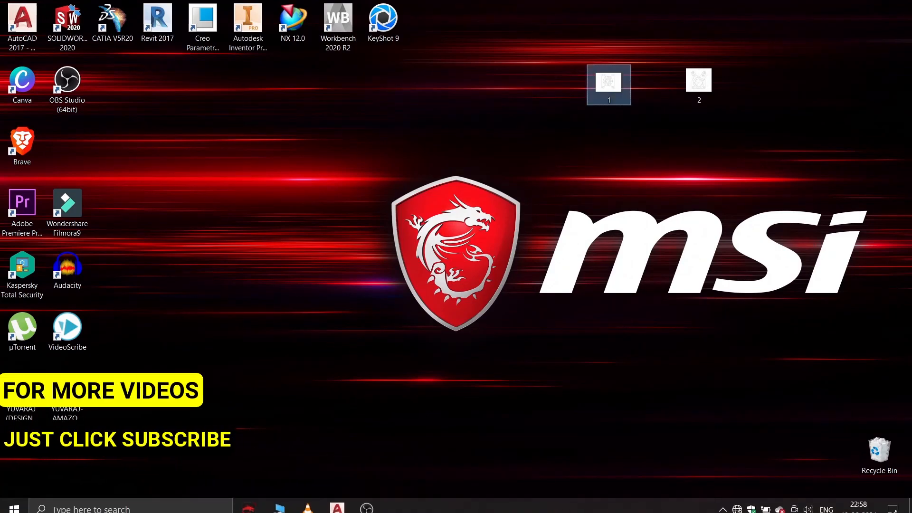